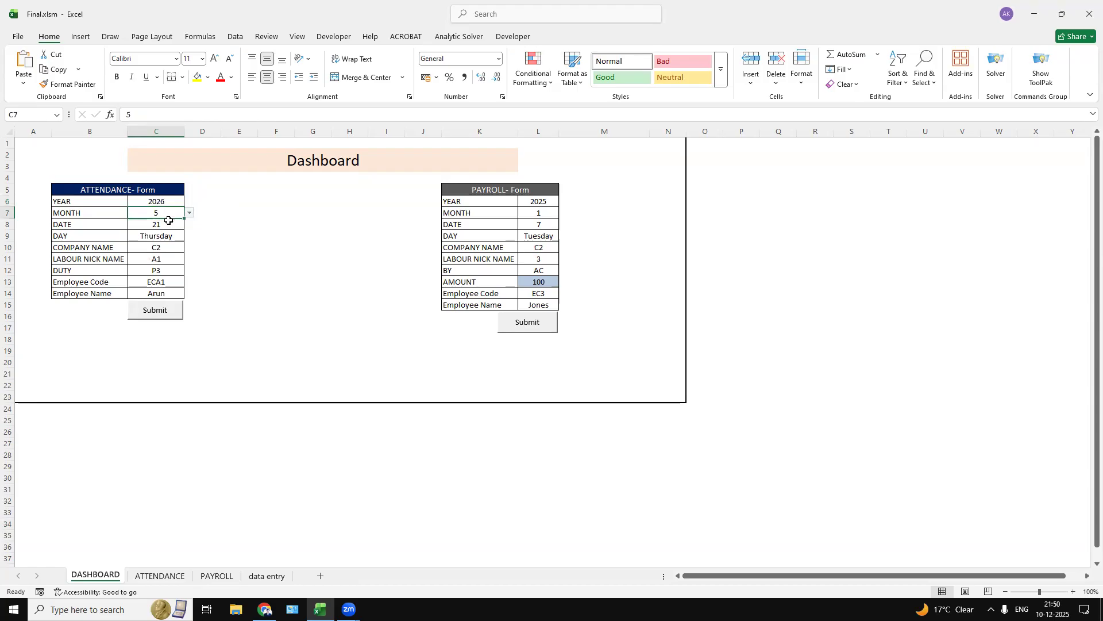
Step: Set the date in the attendance form to 22
click(165, 239)
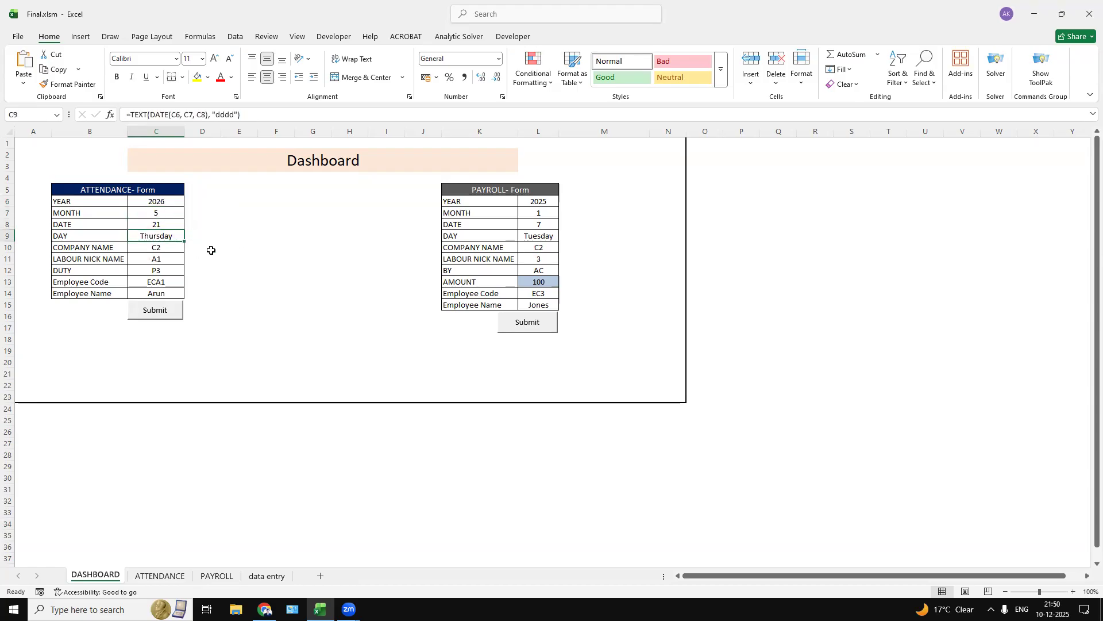
click(175, 224)
click(189, 225)
click(172, 240)
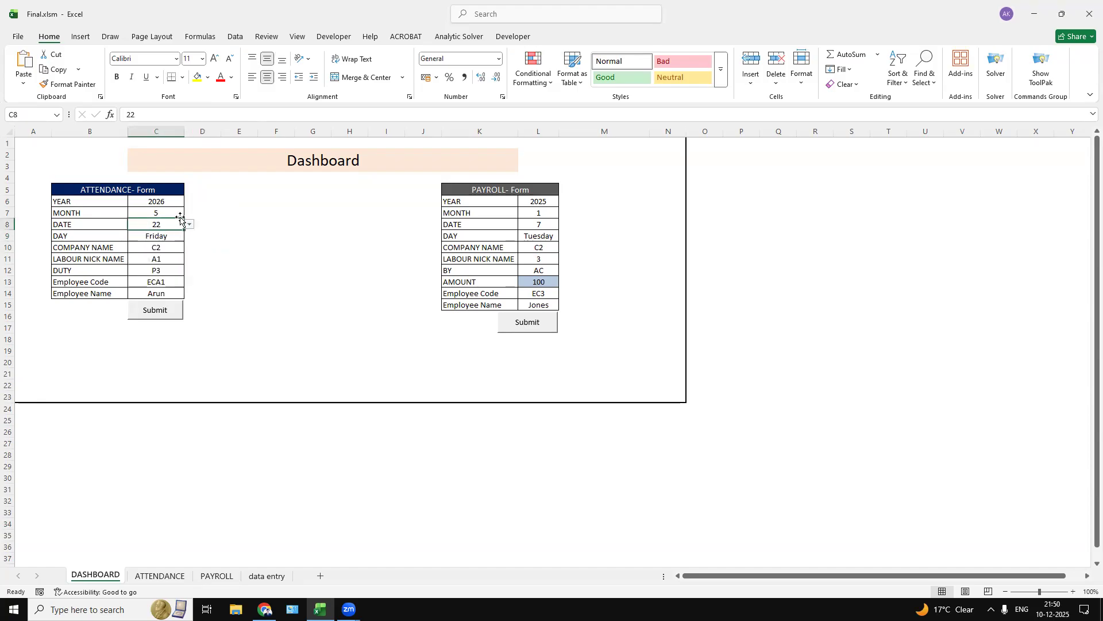
click(200, 243)
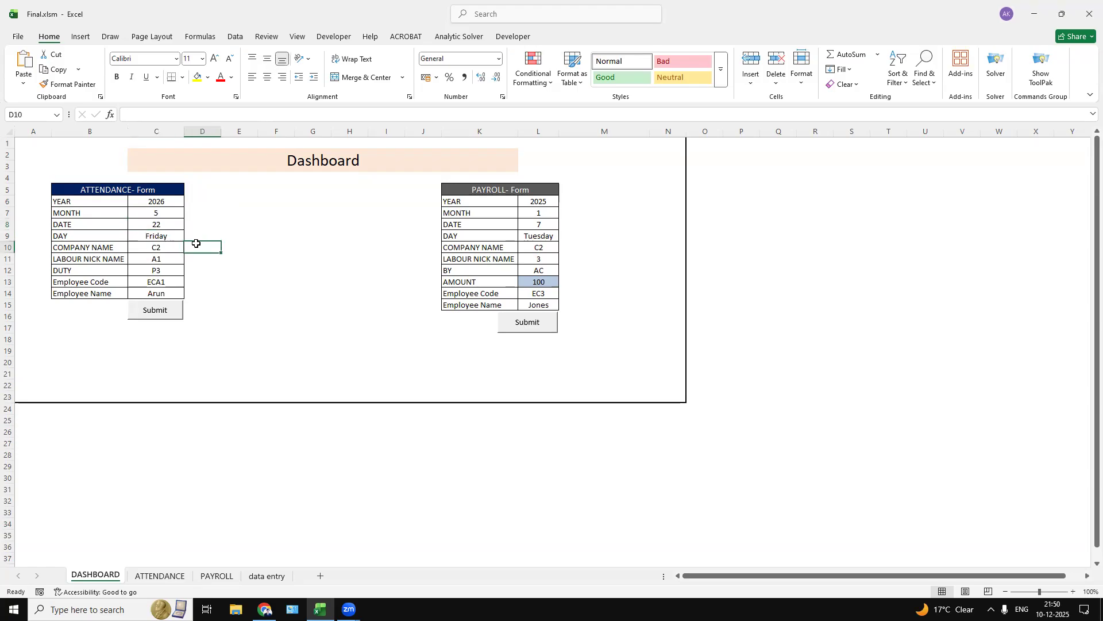
Step: Choose C1 as the company name in the attendance form
click(157, 248)
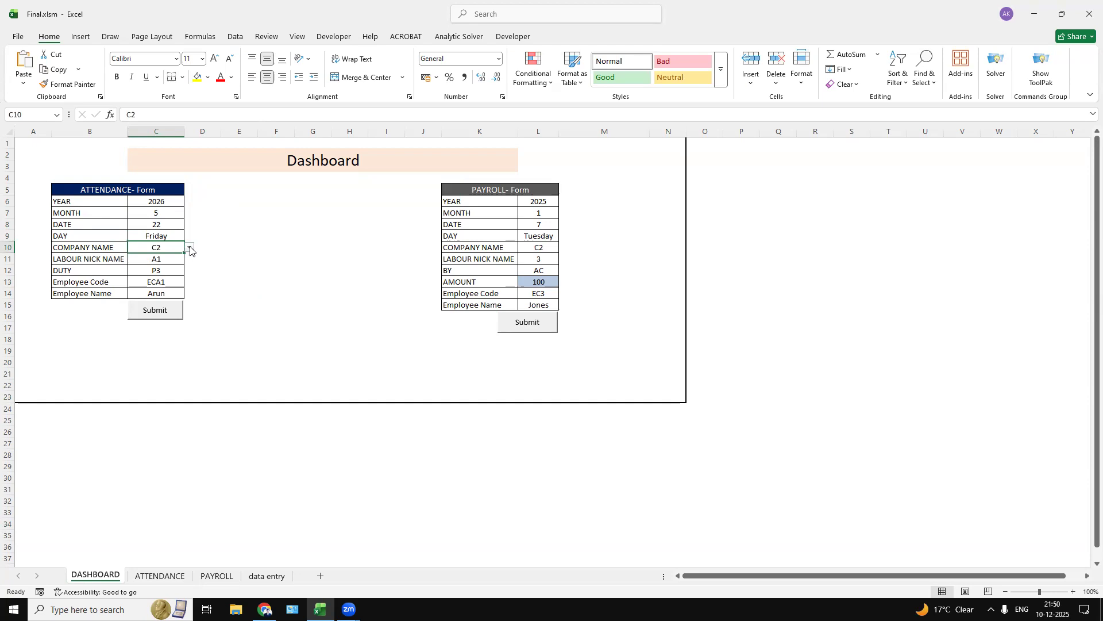
click(190, 248)
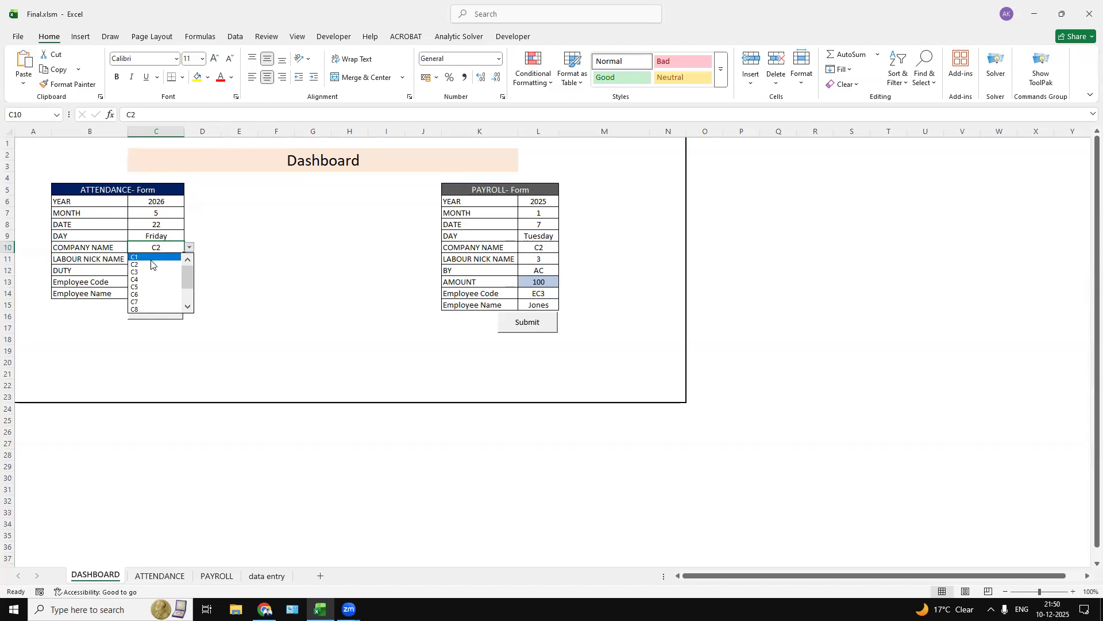
click(151, 258)
click(213, 284)
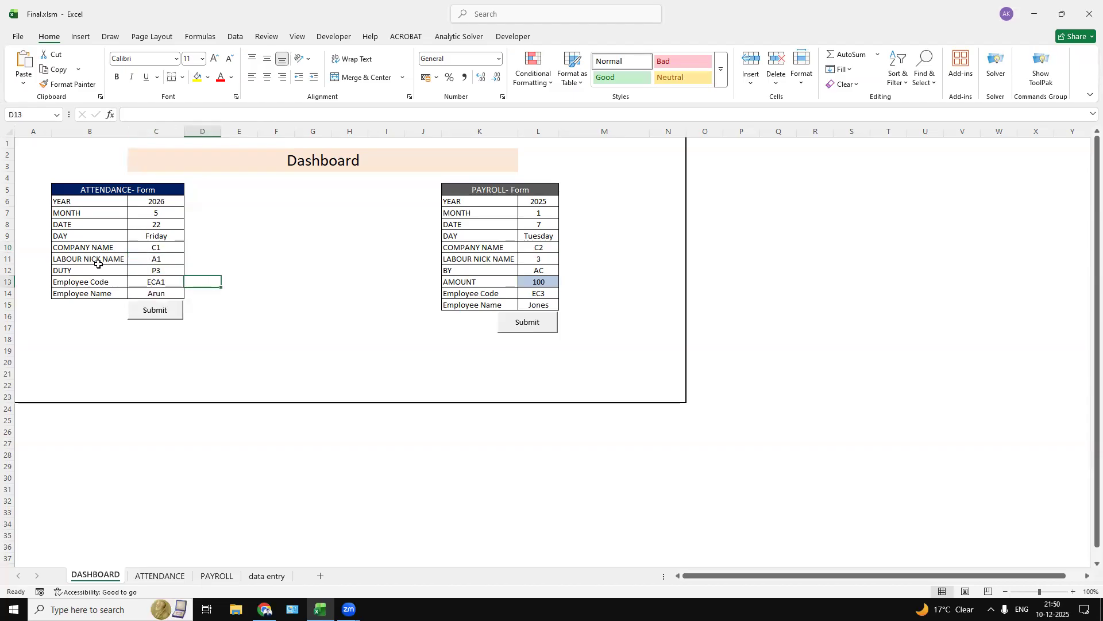
Step: Set the duty in the attendance form to P, keeping labour nick name A1
click(173, 258)
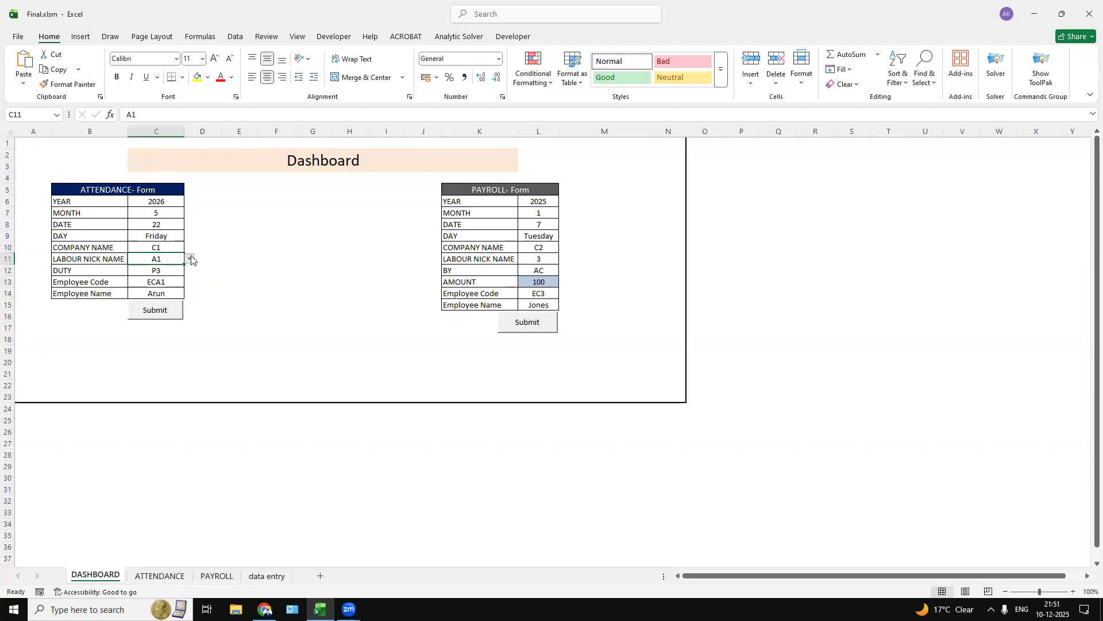
click(165, 273)
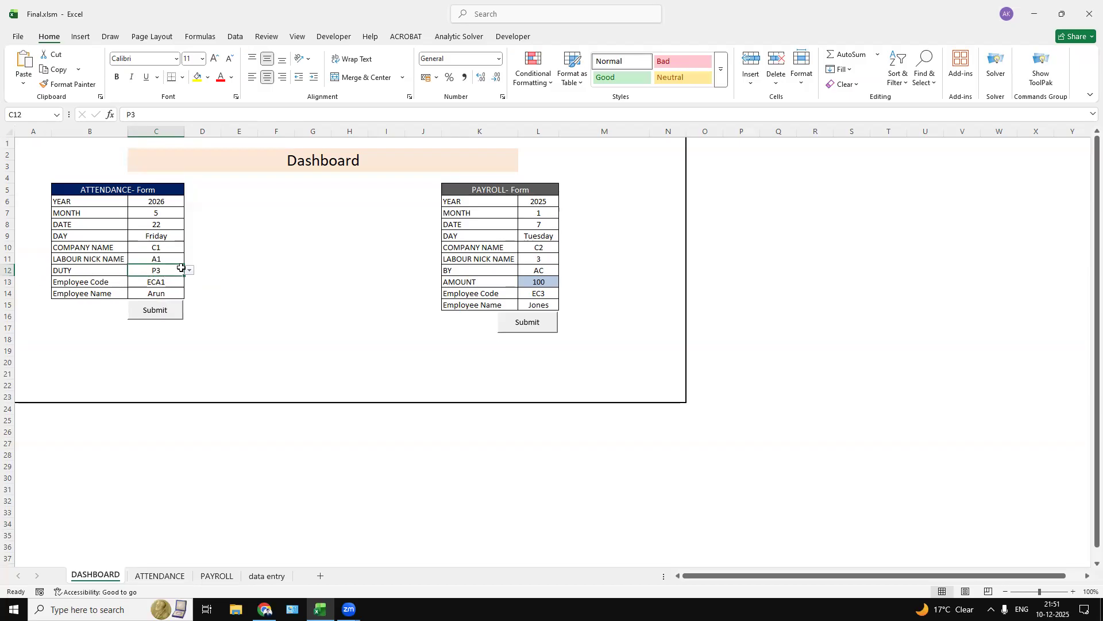
click(191, 270)
drag(188, 294, 185, 317)
scroll(171, 330, down, 1)
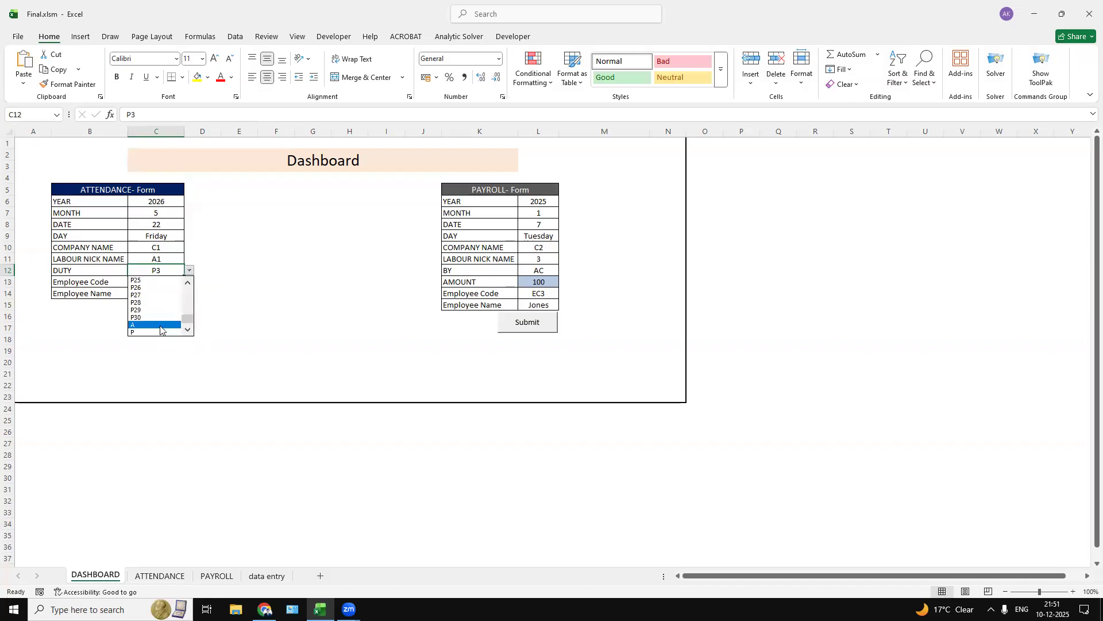
click(151, 333)
click(232, 293)
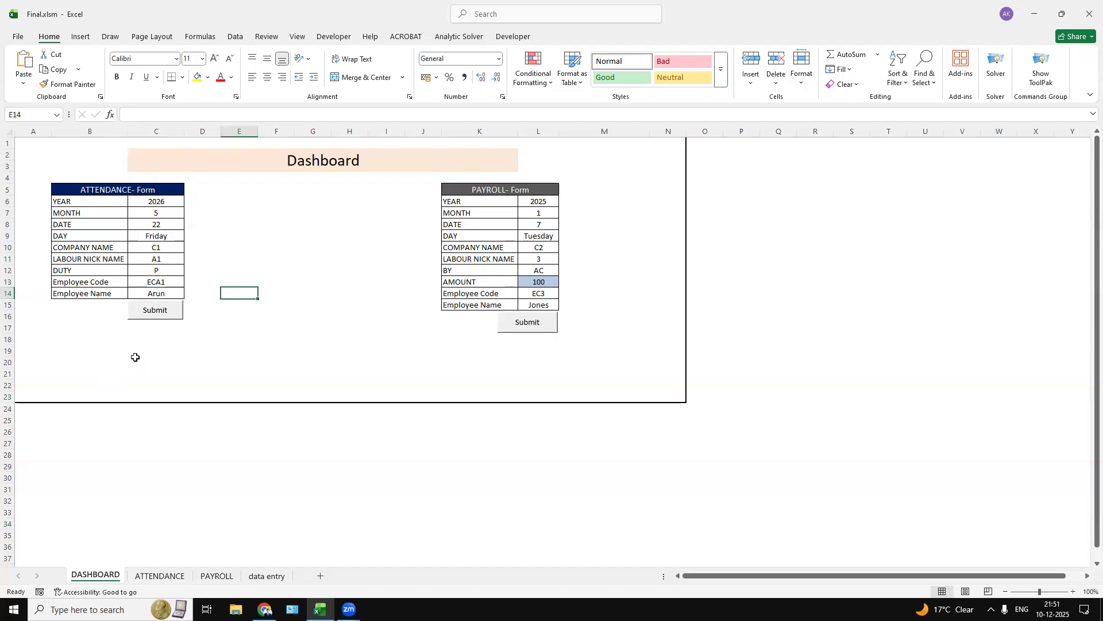
Step: Submit the attendance entry for labour A1 on date 22 and review its row on the ATTENDANCE sheet
click(162, 315)
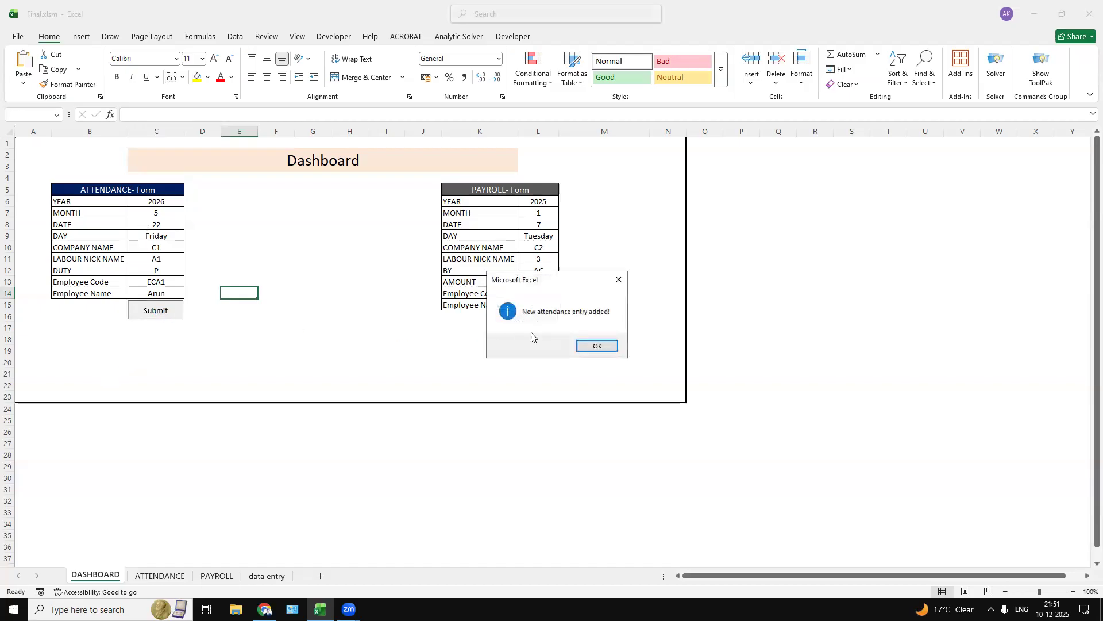
click(611, 346)
click(160, 576)
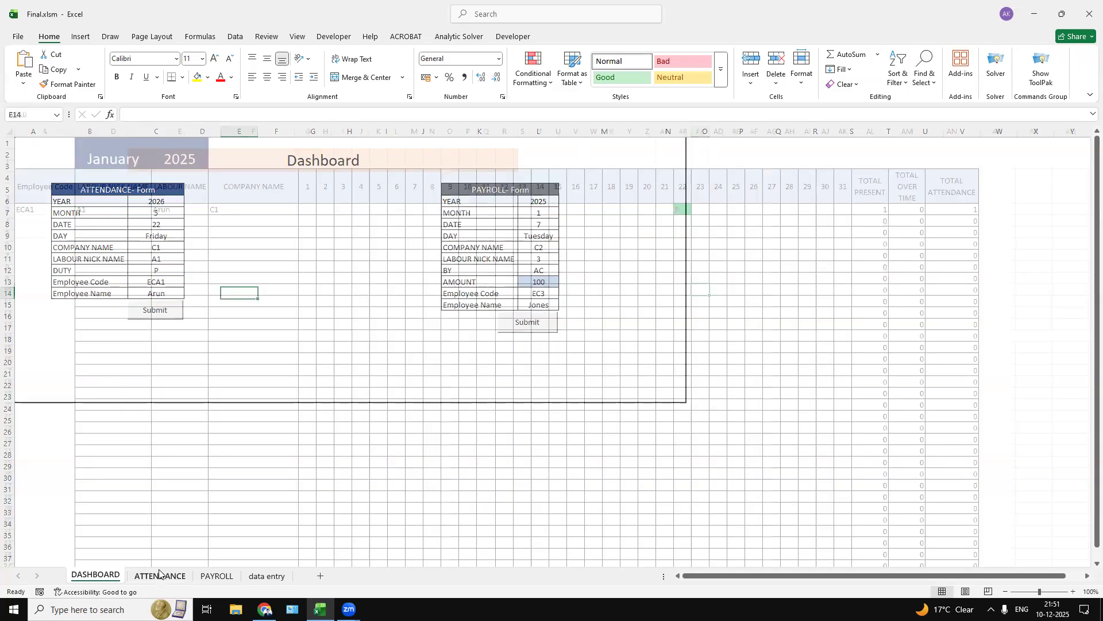
drag(28, 210, 224, 207)
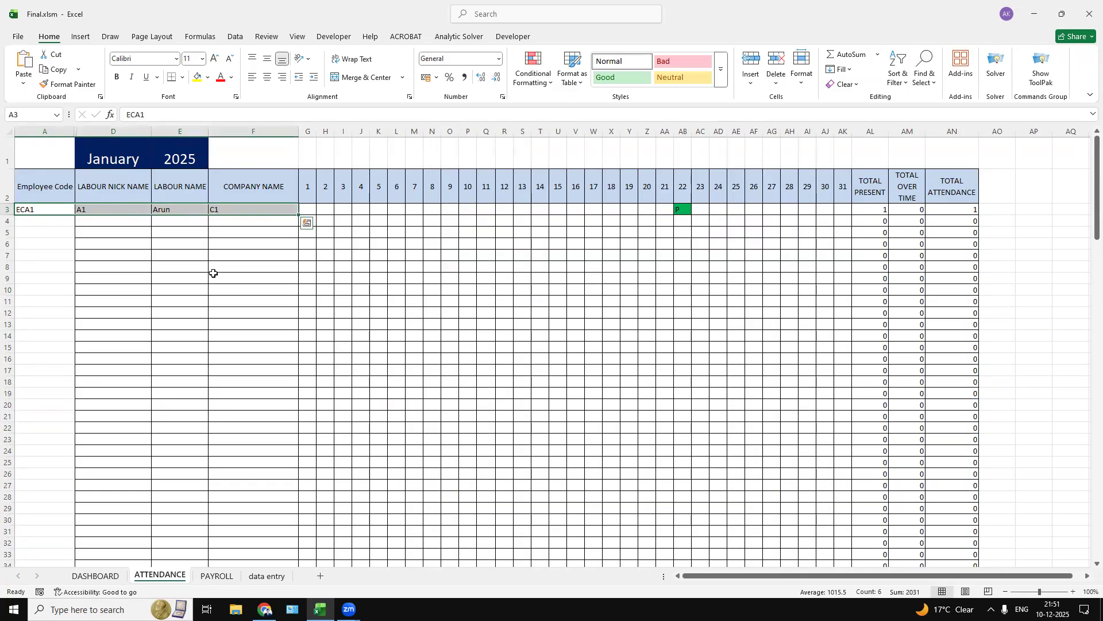
click(213, 274)
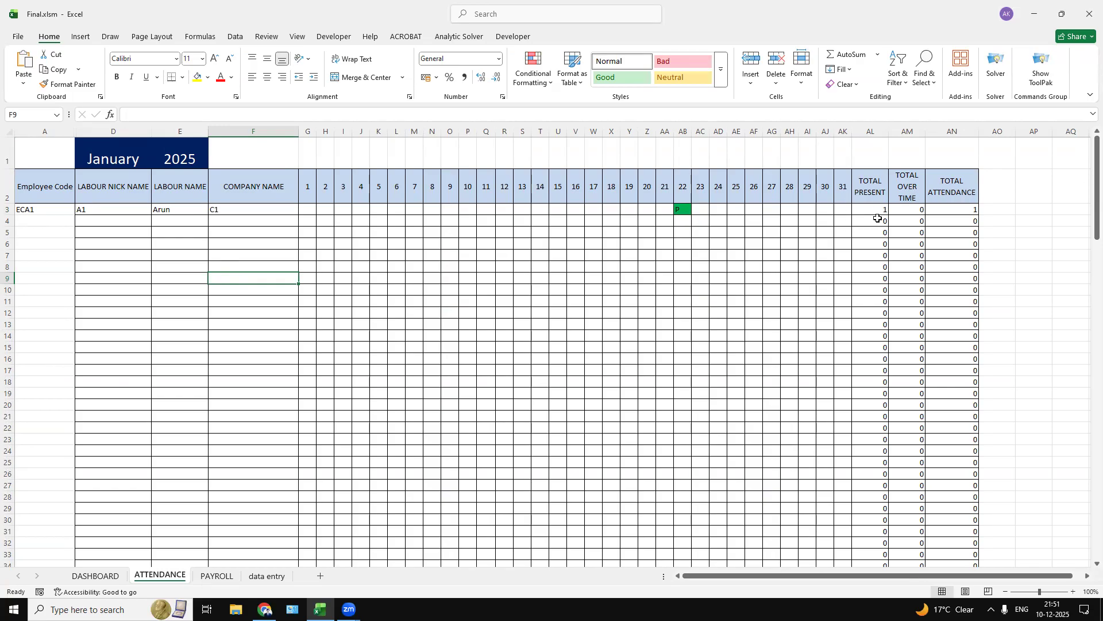
Step: Return to the DASHBOARD sheet and set the attendance form's date to 23
click(96, 576)
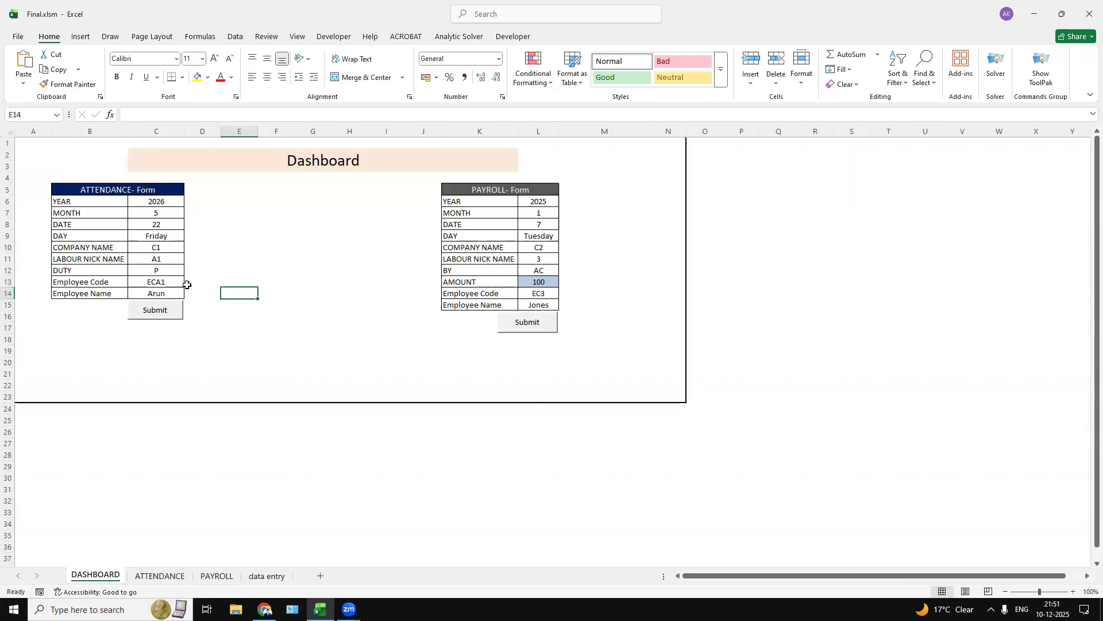
click(177, 238)
click(175, 224)
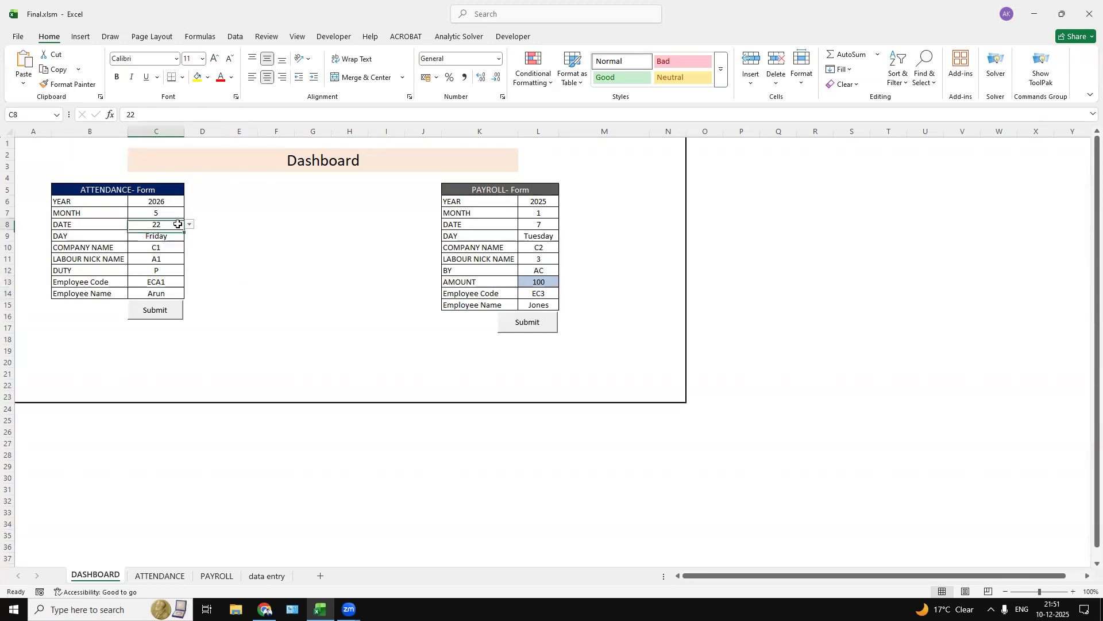
click(189, 224)
click(160, 241)
click(230, 246)
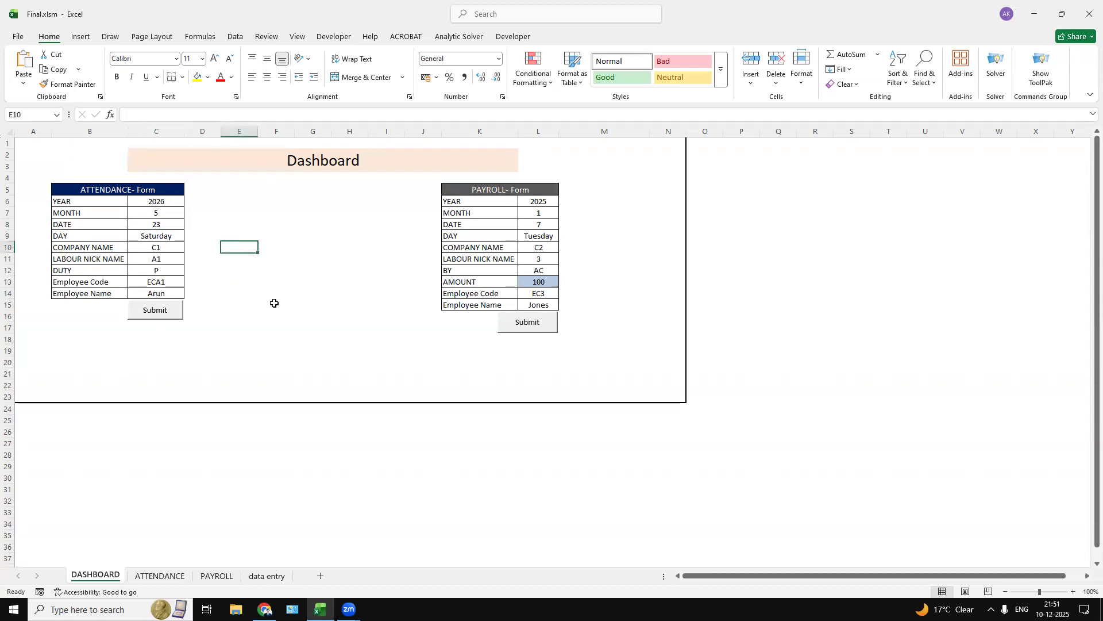
Step: Set the duty in the attendance form to A
click(169, 270)
click(190, 270)
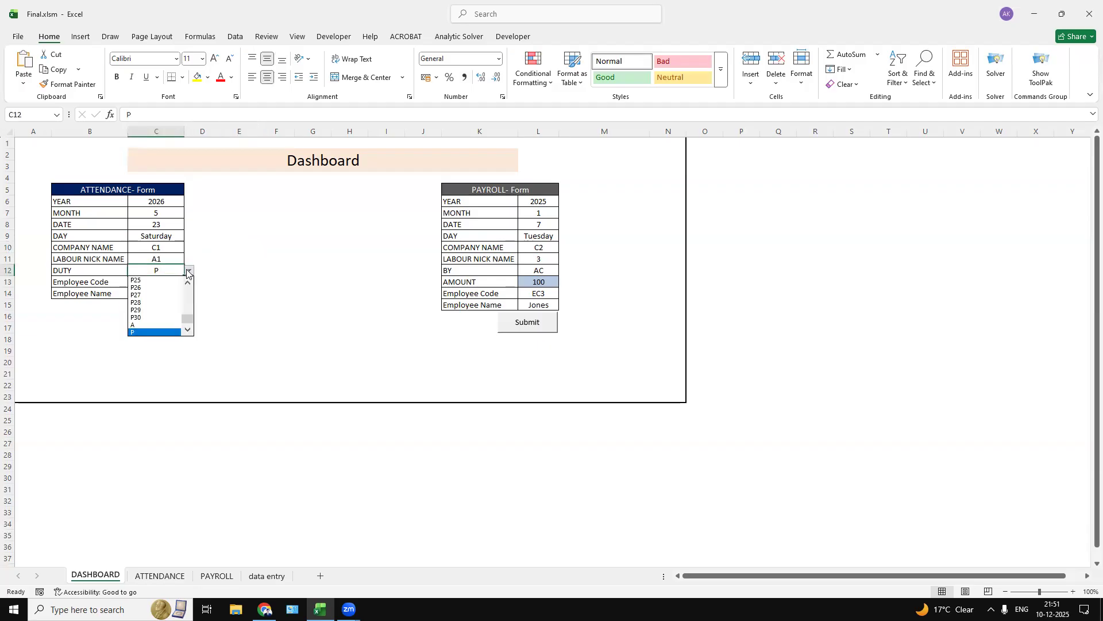
click(172, 324)
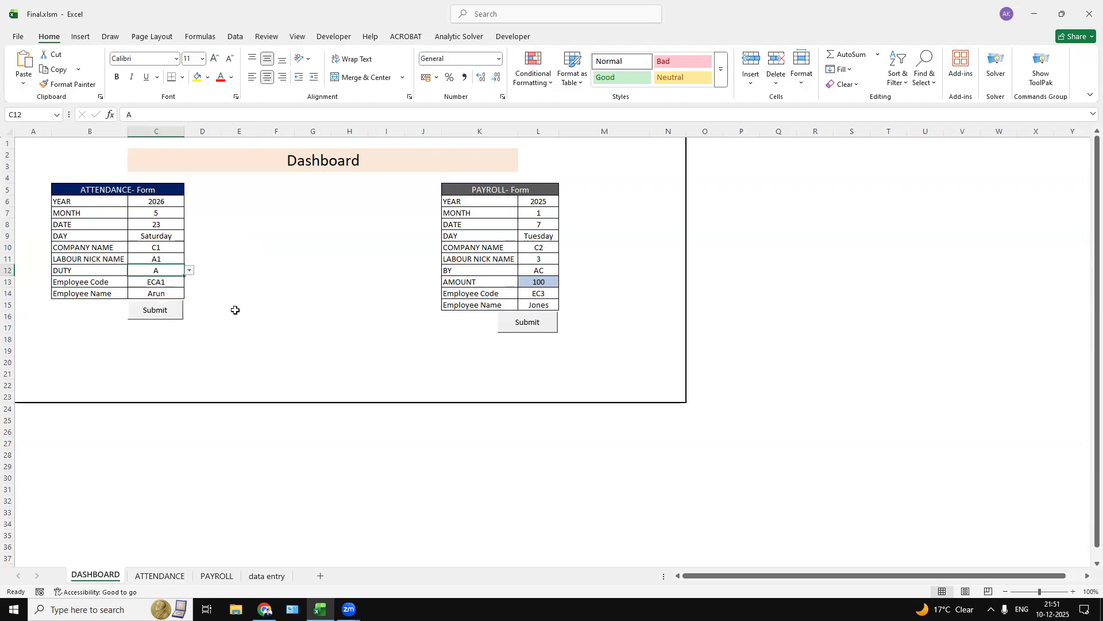
click(224, 313)
Step: Submit the date 23 attendance for labour A1 and check it on the ATTENDANCE sheet
click(179, 311)
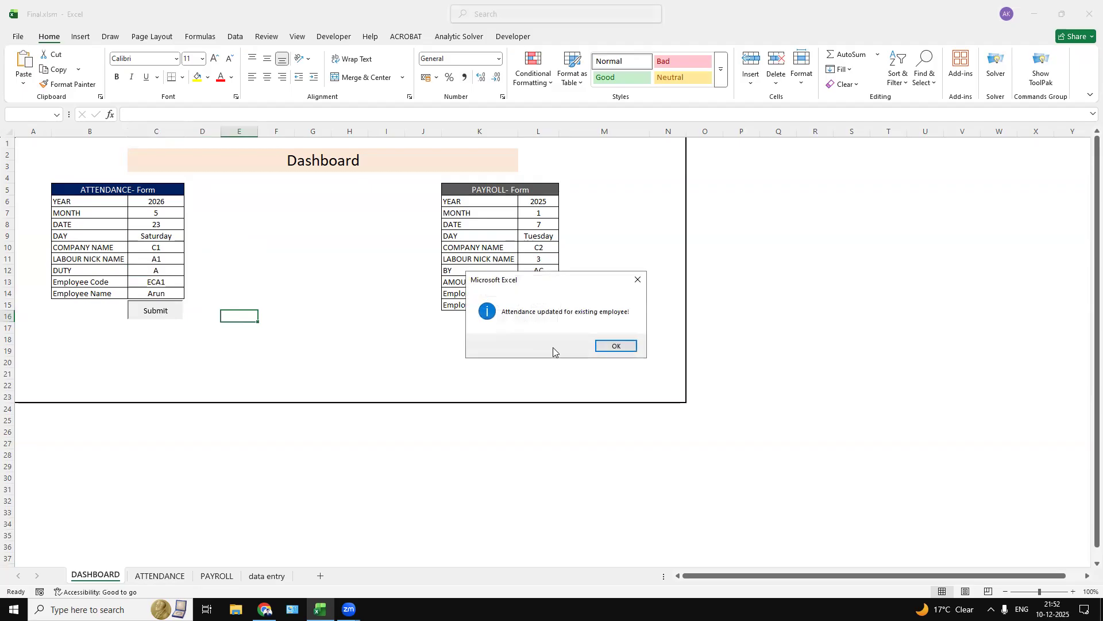
click(612, 346)
click(161, 577)
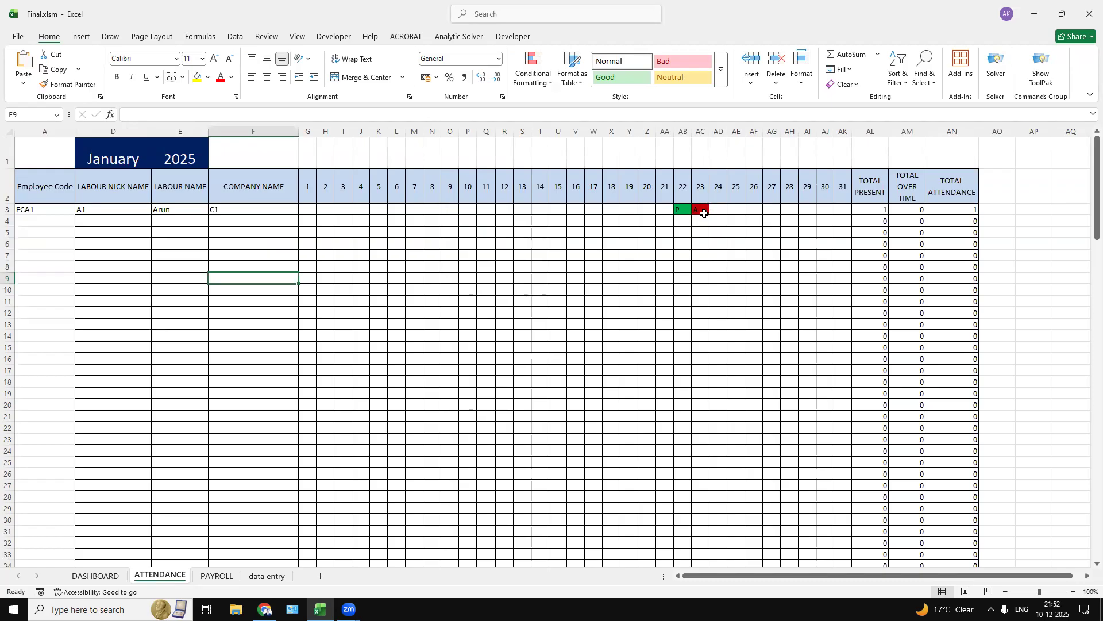
Step: Return to the DASHBOARD sheet and choose labour nick name 2 in the attendance form
click(103, 576)
click(96, 575)
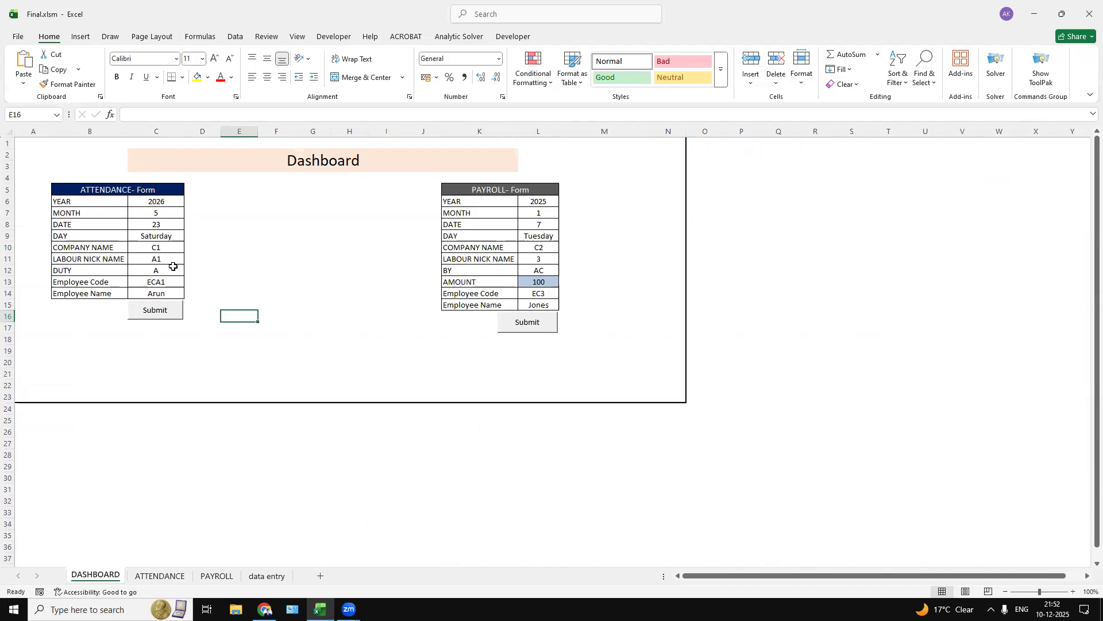
click(165, 259)
click(189, 258)
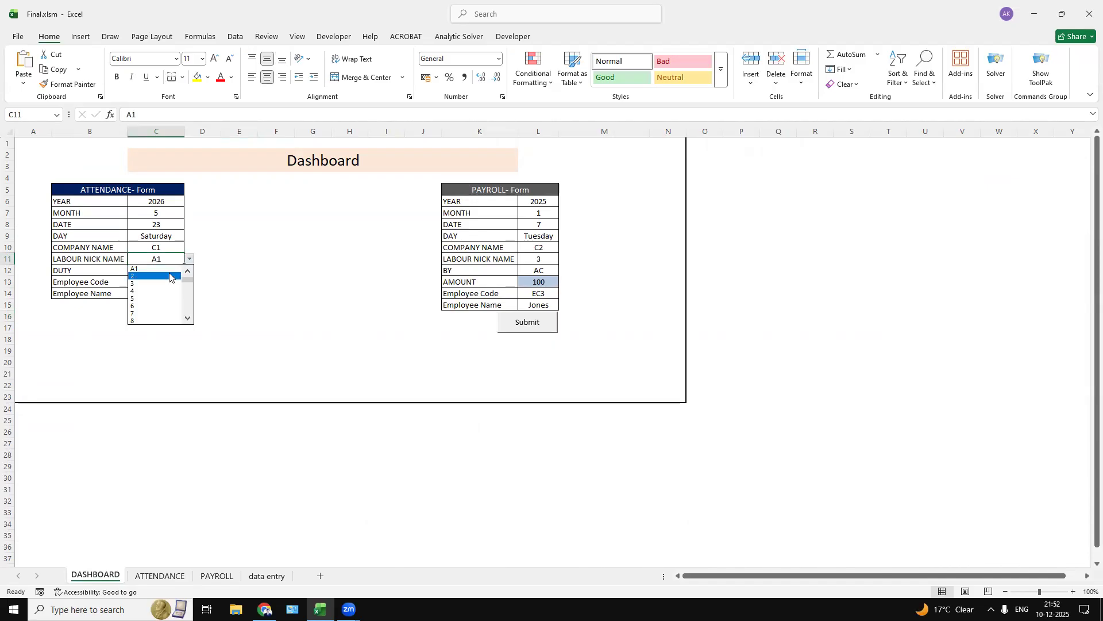
click(170, 276)
click(267, 280)
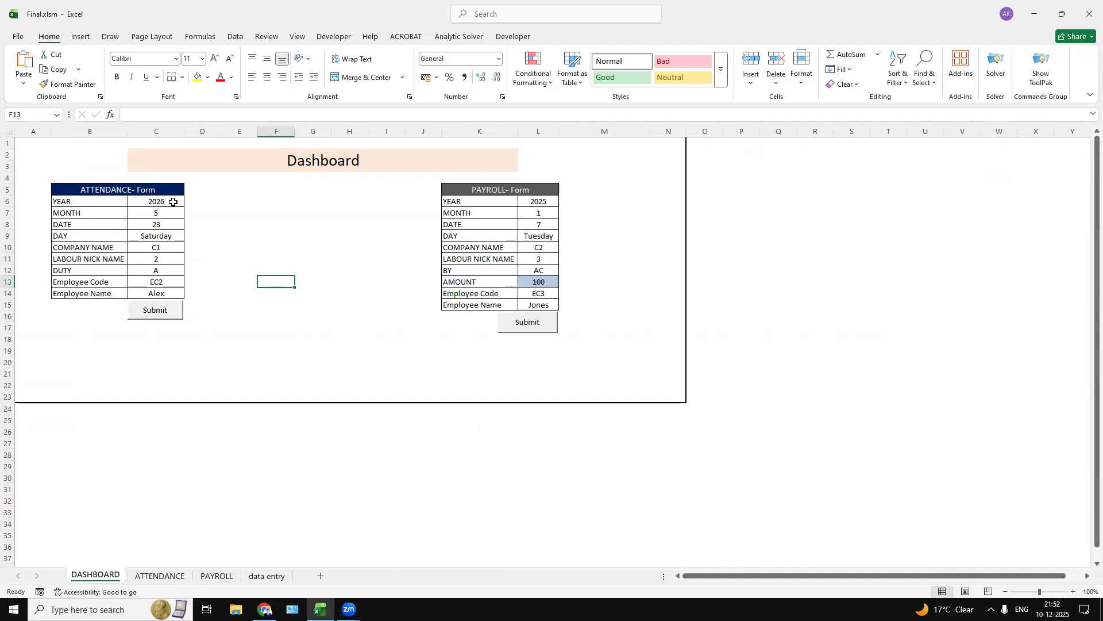
Step: Set the attendance form's date to 26
click(180, 227)
click(189, 224)
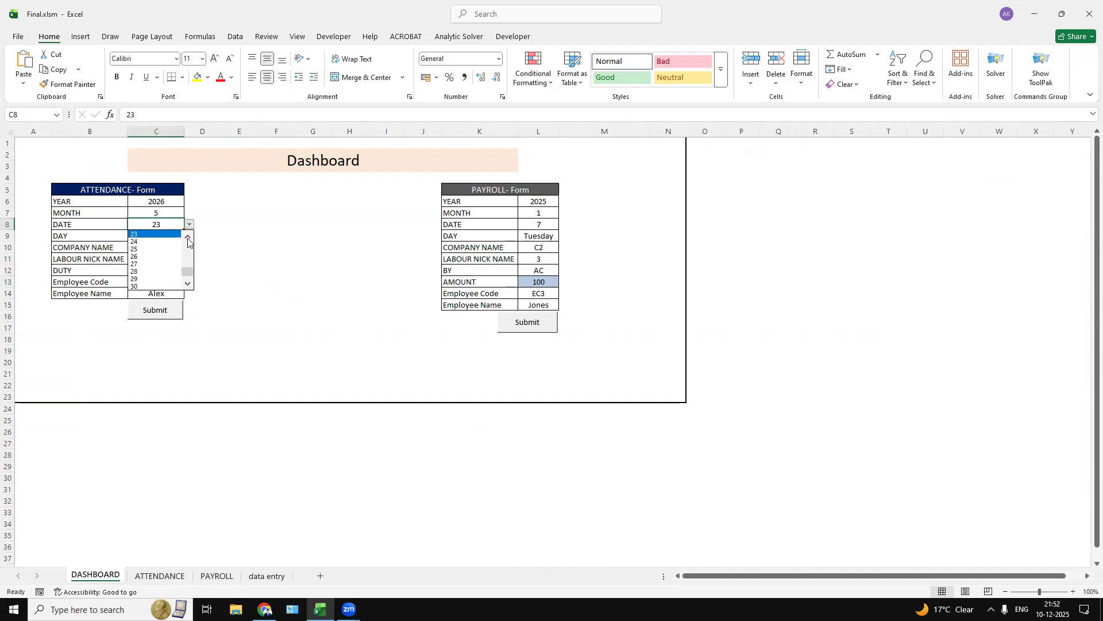
click(172, 256)
click(238, 253)
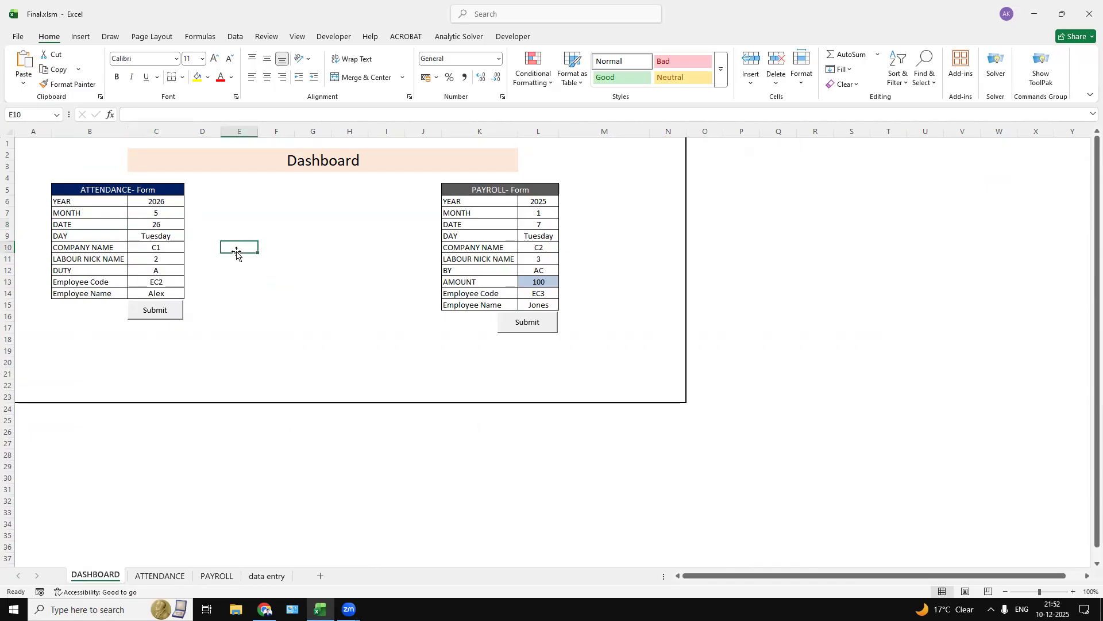
Step: Set the duty for labour nick name 2 to P in the attendance form
click(165, 273)
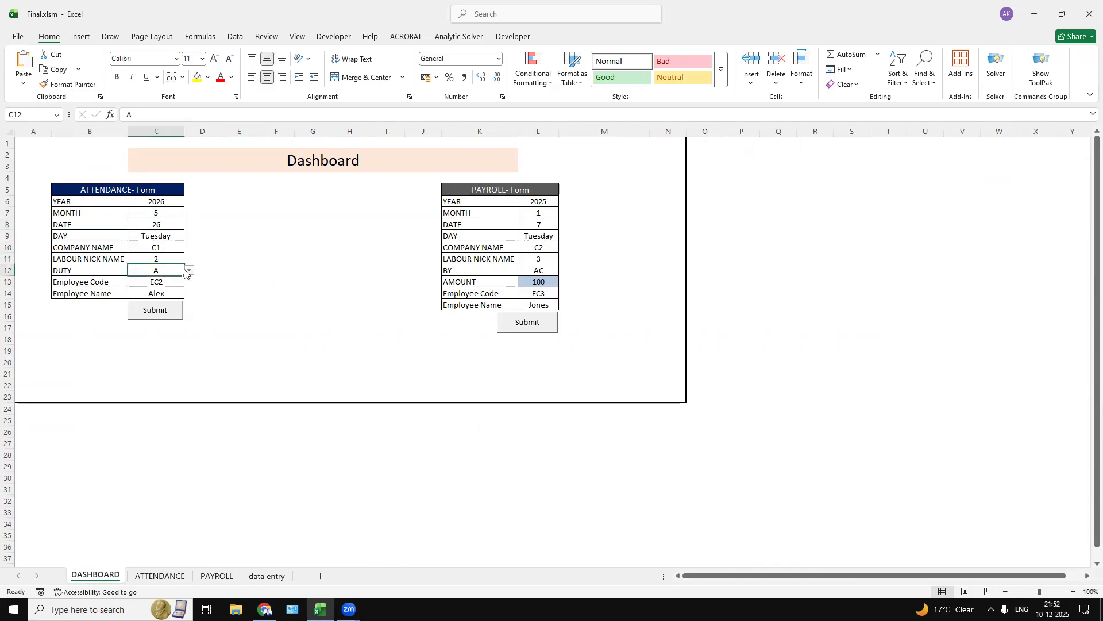
click(189, 270)
click(159, 333)
click(259, 297)
Step: Submit the date 26 attendance for labour 2 and review the new row on the ATTENDANCE sheet
click(177, 313)
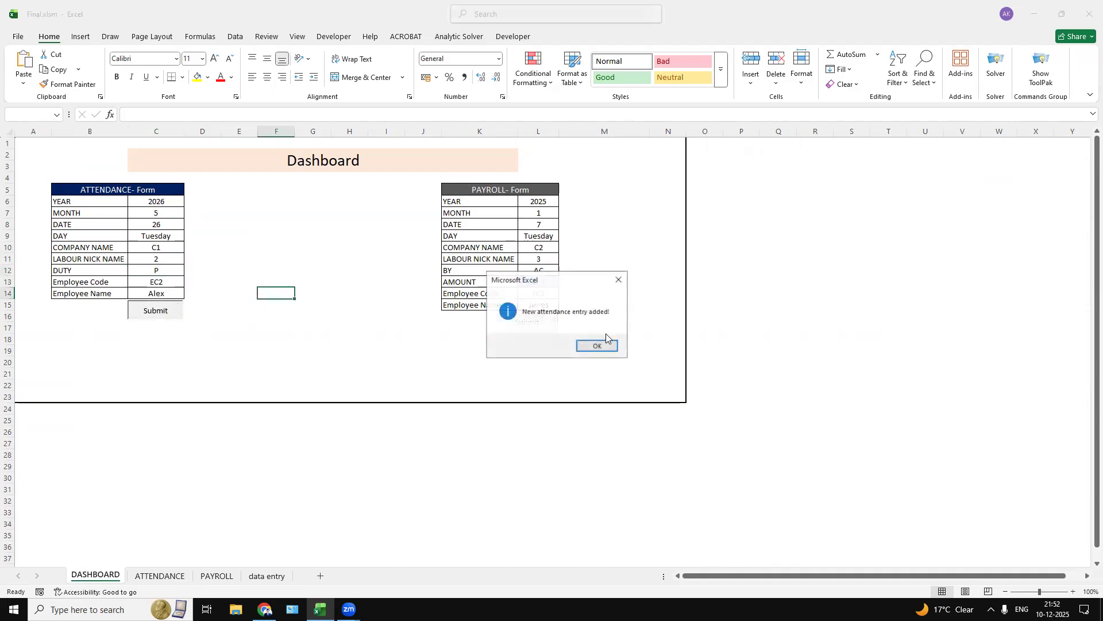
click(578, 342)
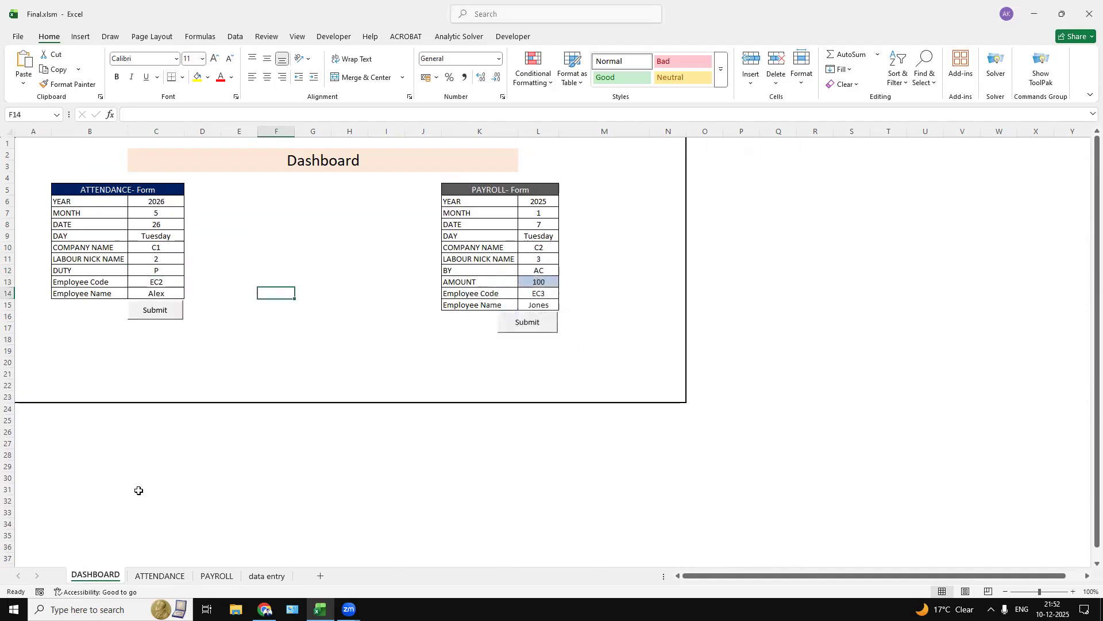
click(161, 579)
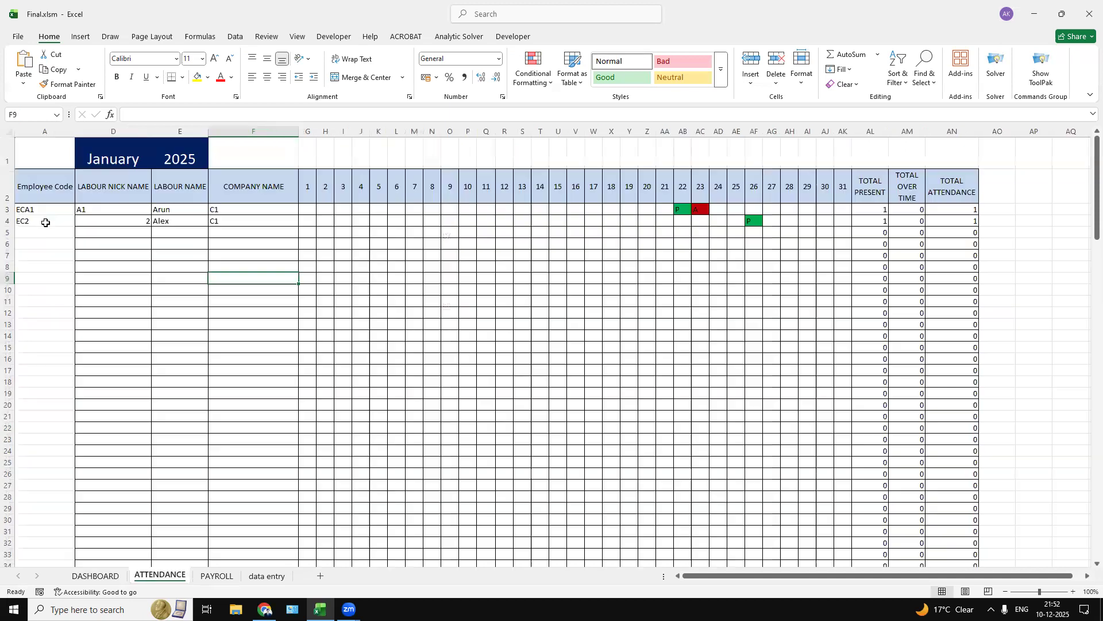
click(228, 221)
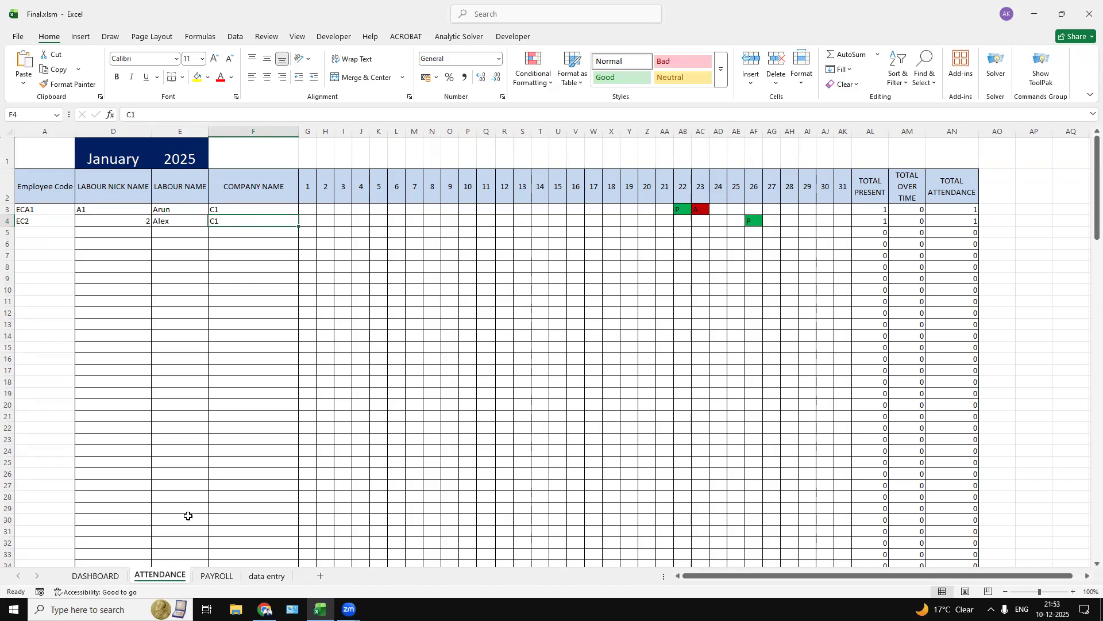
Step: Return to the DASHBOARD sheet and set the attendance form's date to 27
click(76, 575)
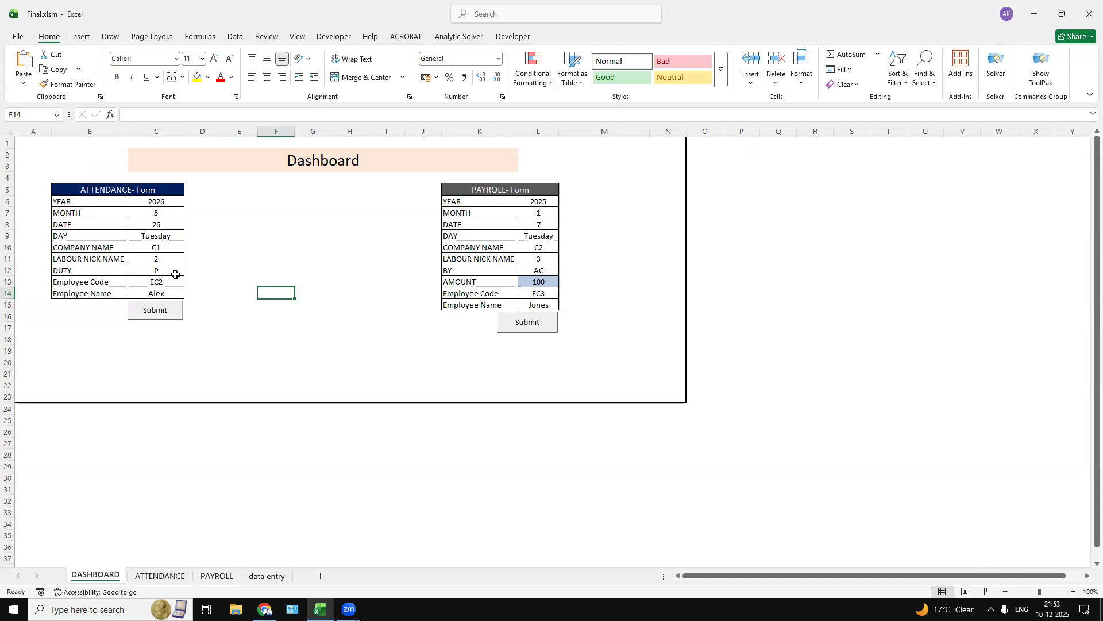
click(169, 269)
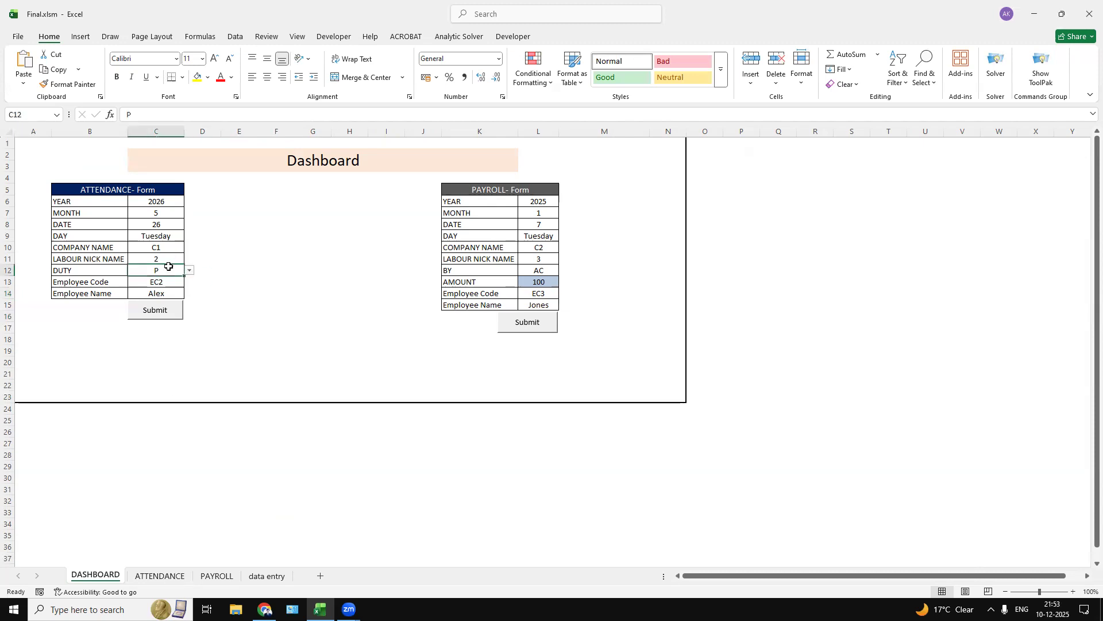
click(188, 271)
click(242, 250)
click(170, 224)
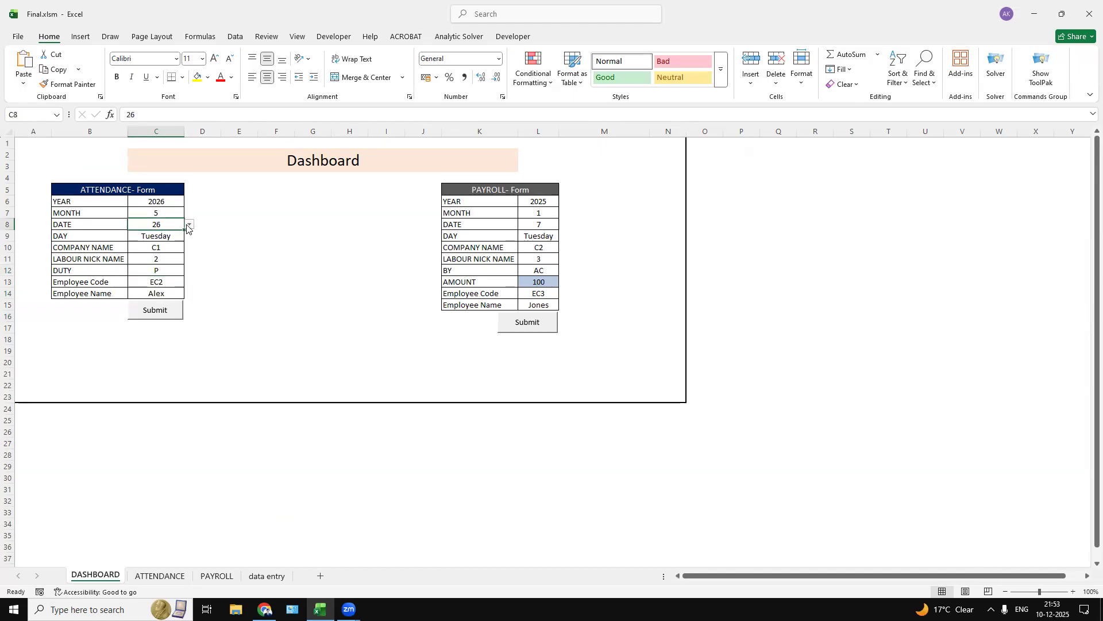
click(189, 224)
click(167, 260)
Step: Set the duty for labour nick name 2 to P2 in the attendance form
click(167, 268)
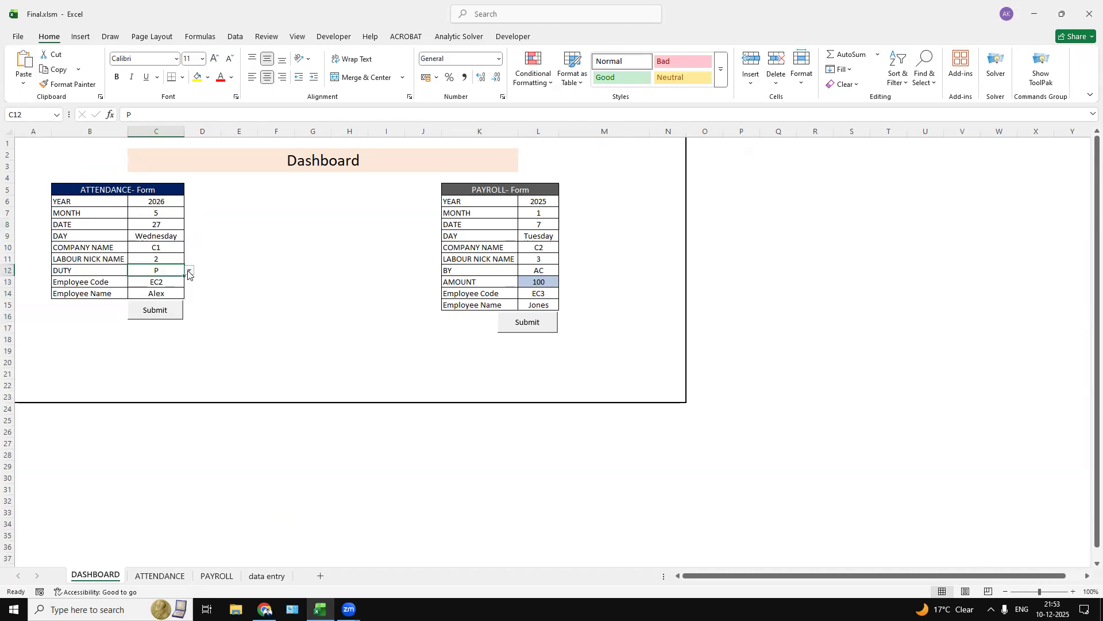
click(189, 271)
drag(186, 322, 199, 274)
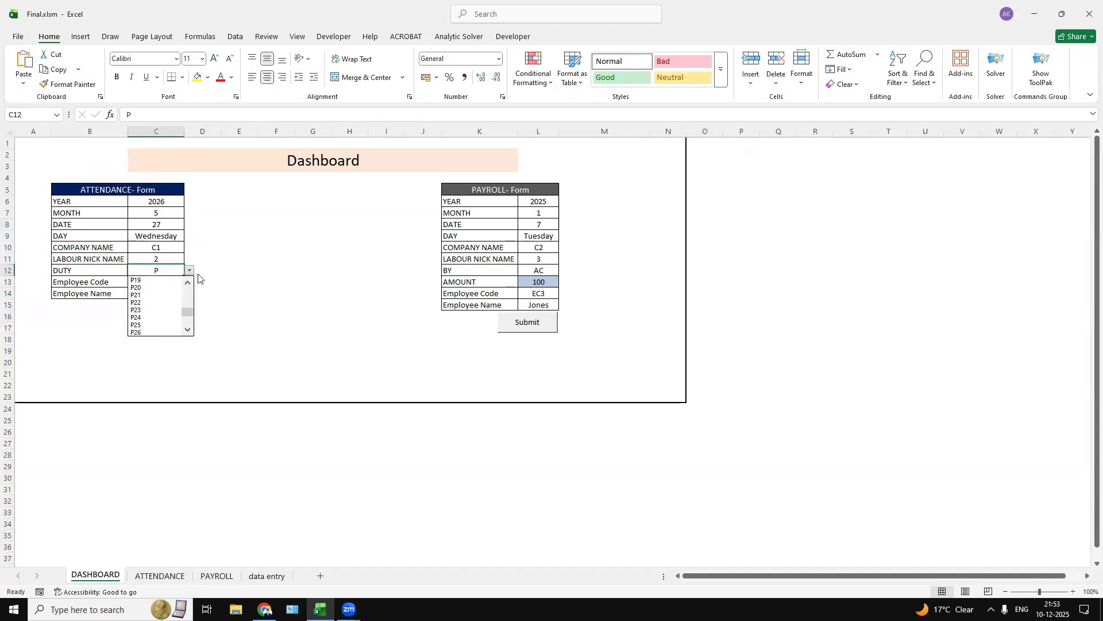
drag(185, 312, 195, 284)
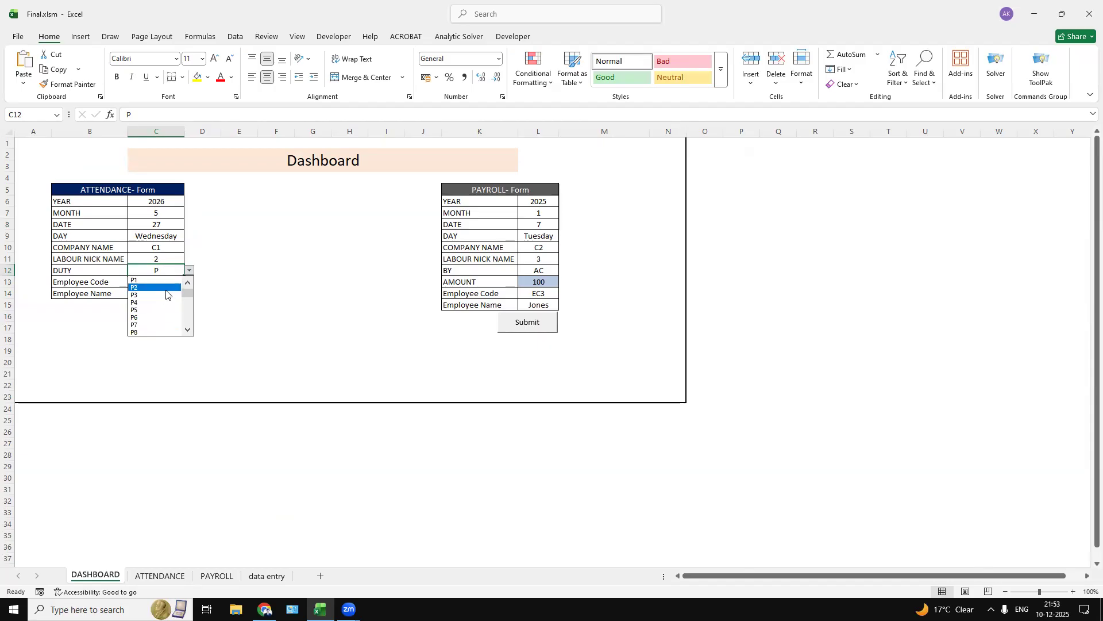
click(166, 291)
click(237, 283)
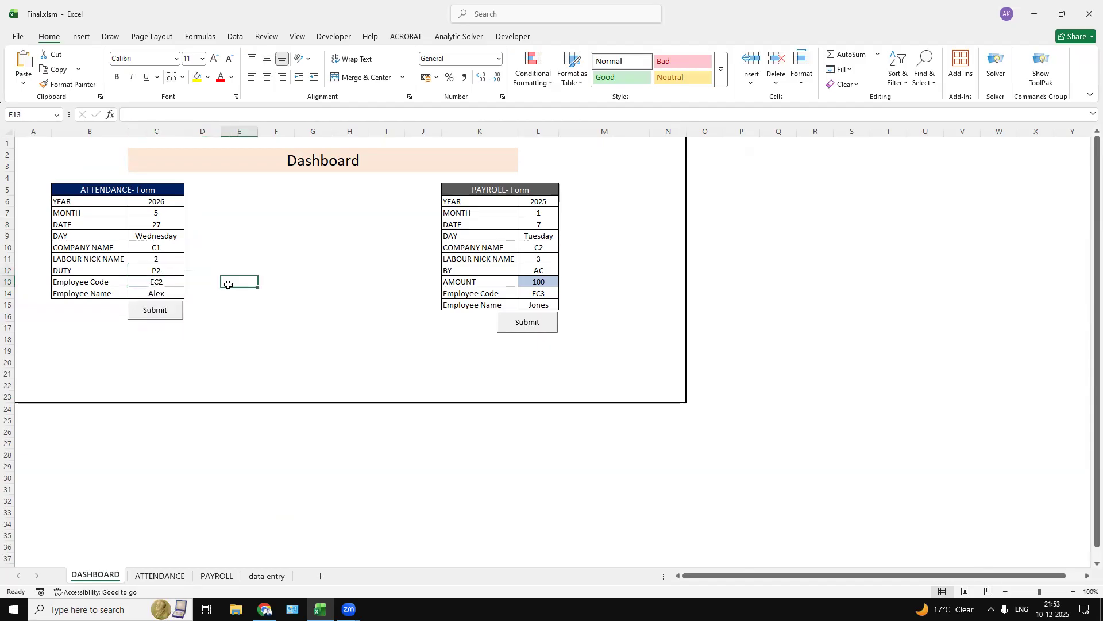
Step: Submit the date 27 attendance for labour 2 and review the updated row on the ATTENDANCE sheet
click(154, 312)
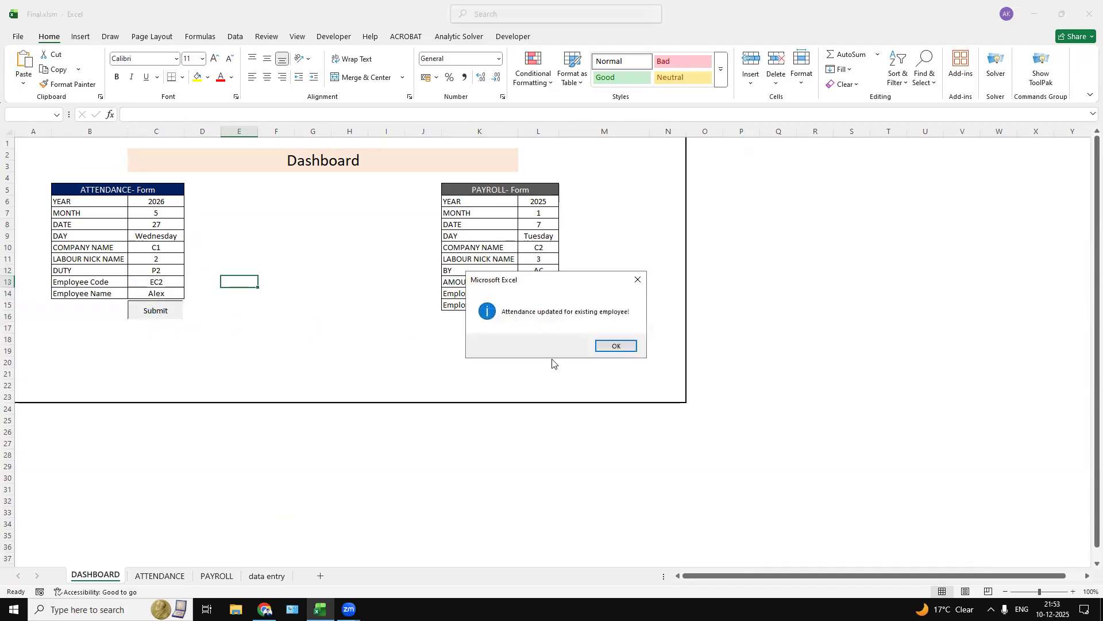
click(614, 345)
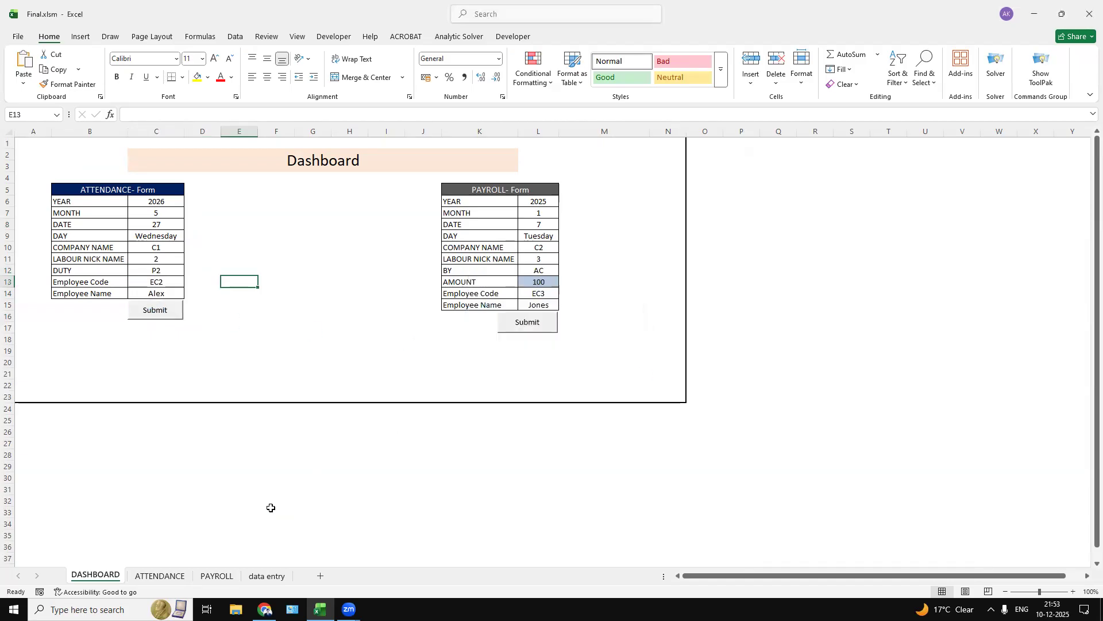
click(160, 575)
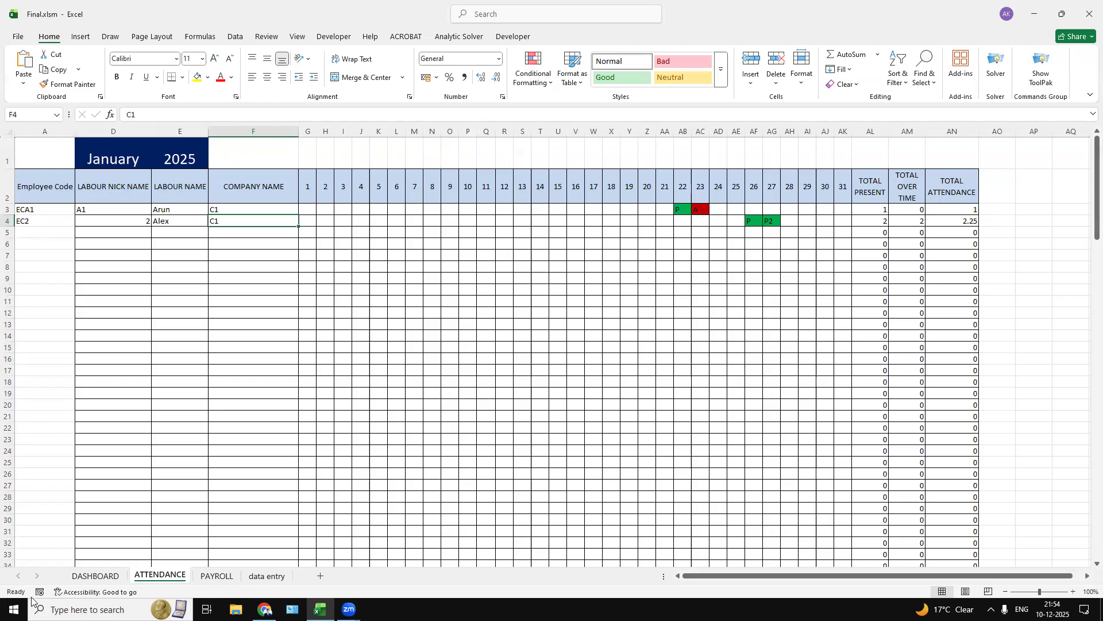
Step: Return to the DASHBOARD sheet and set the attendance form's duty to P5
click(92, 575)
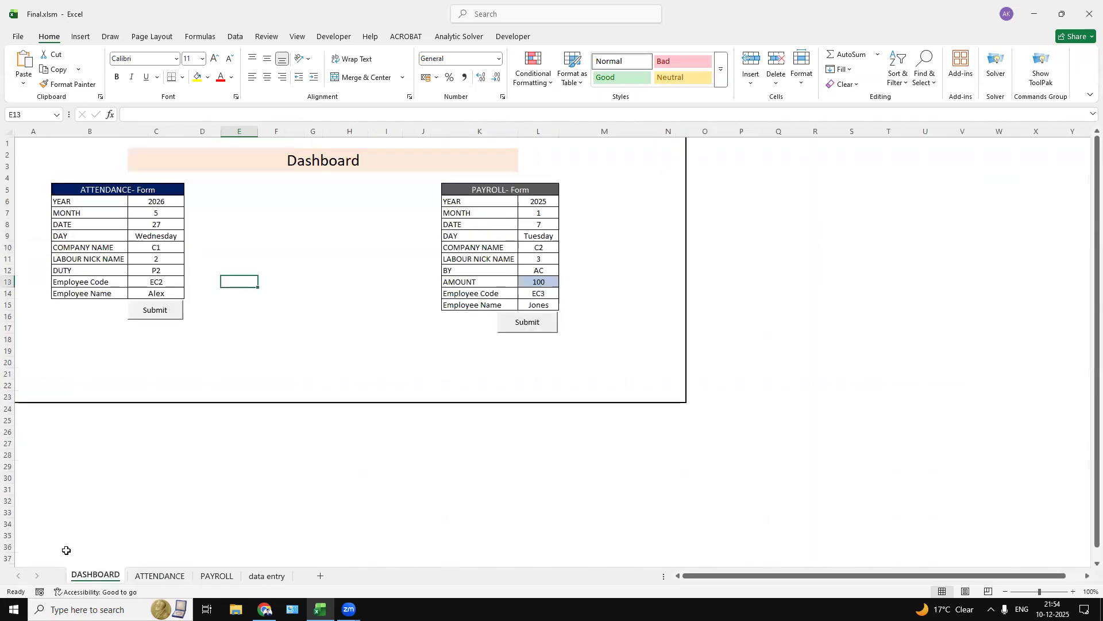
click(162, 273)
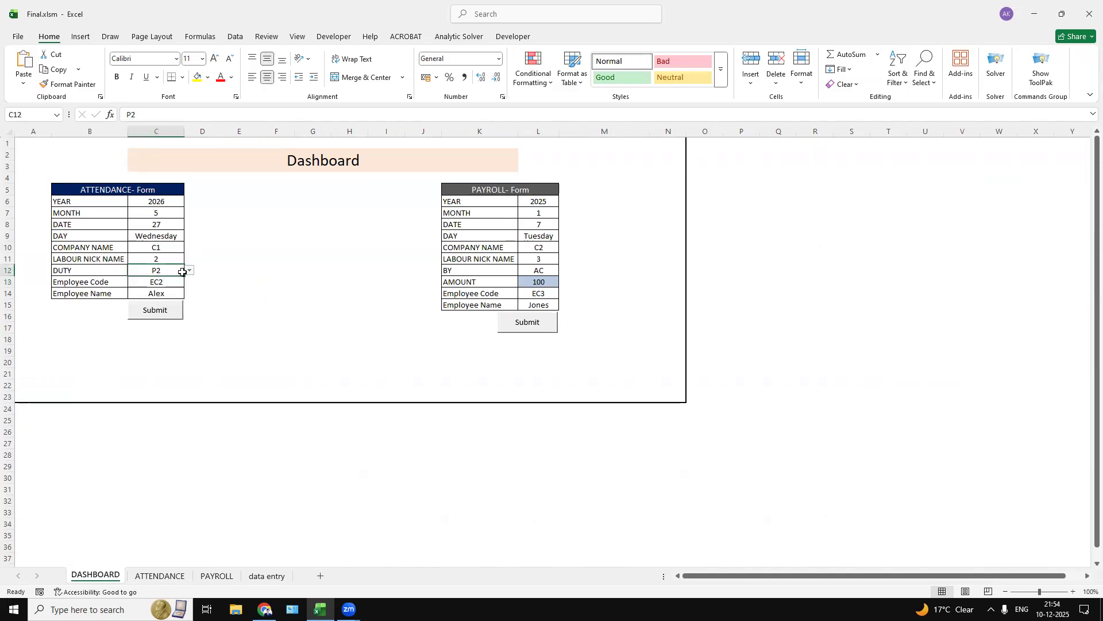
click(188, 272)
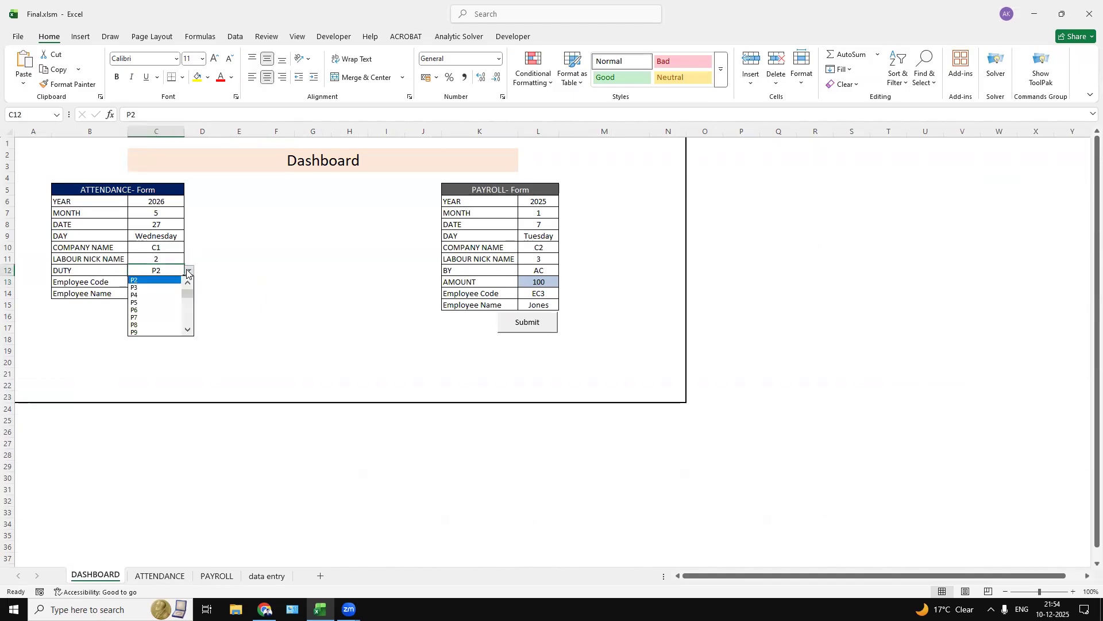
click(168, 303)
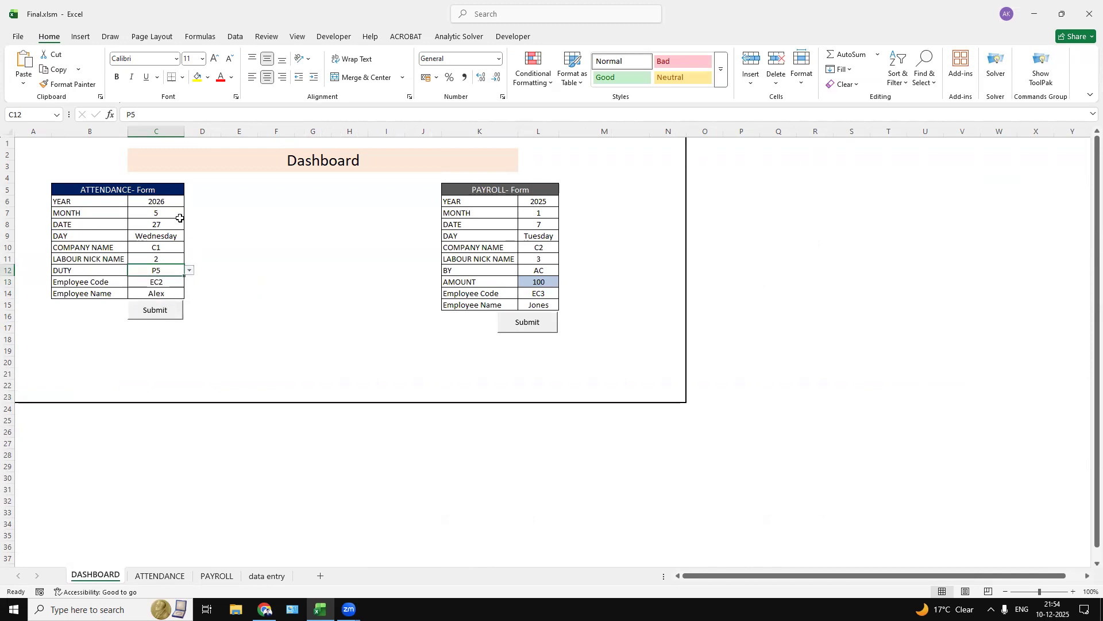
Step: Set the attendance form's date to 28
click(178, 223)
click(189, 225)
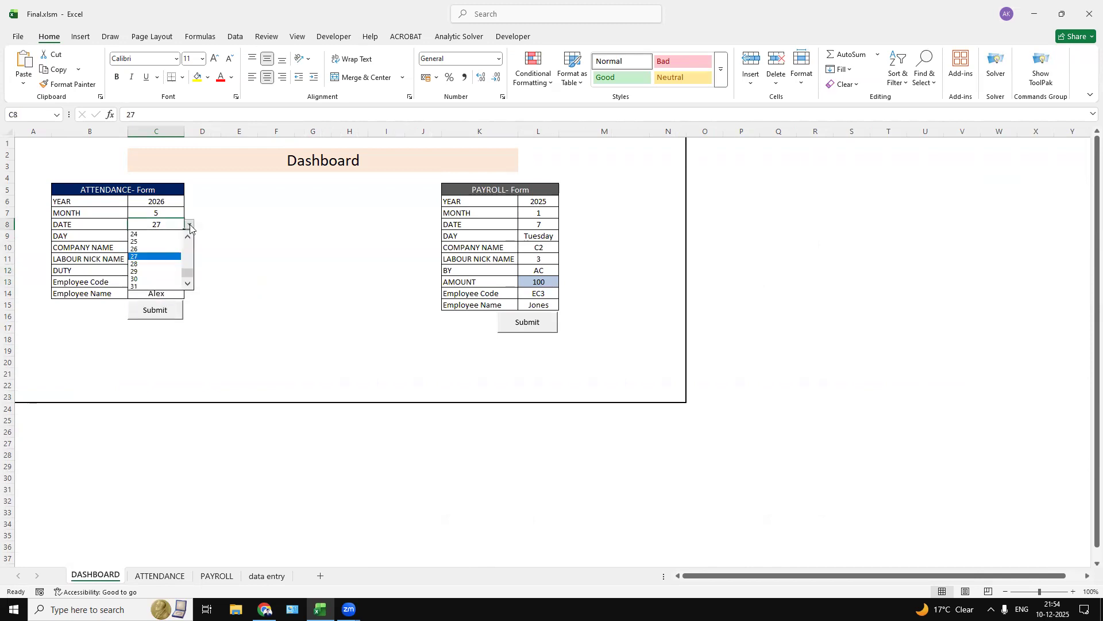
click(172, 264)
click(226, 270)
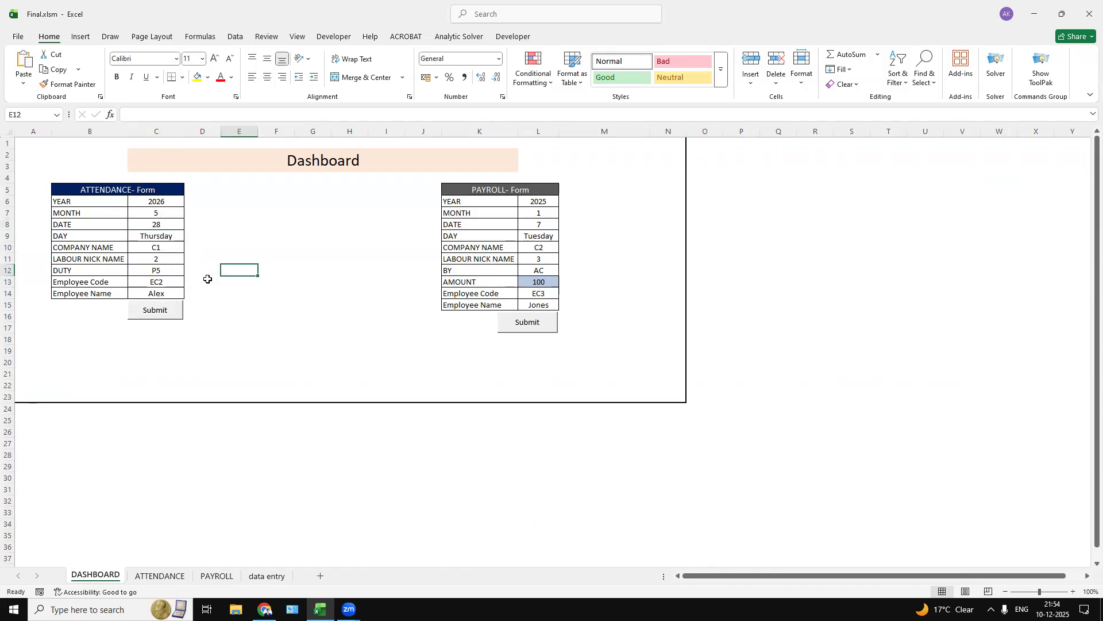
Step: Submit the date 28 attendance for labour 2 and review the row and totals on the ATTENDANCE sheet
click(162, 312)
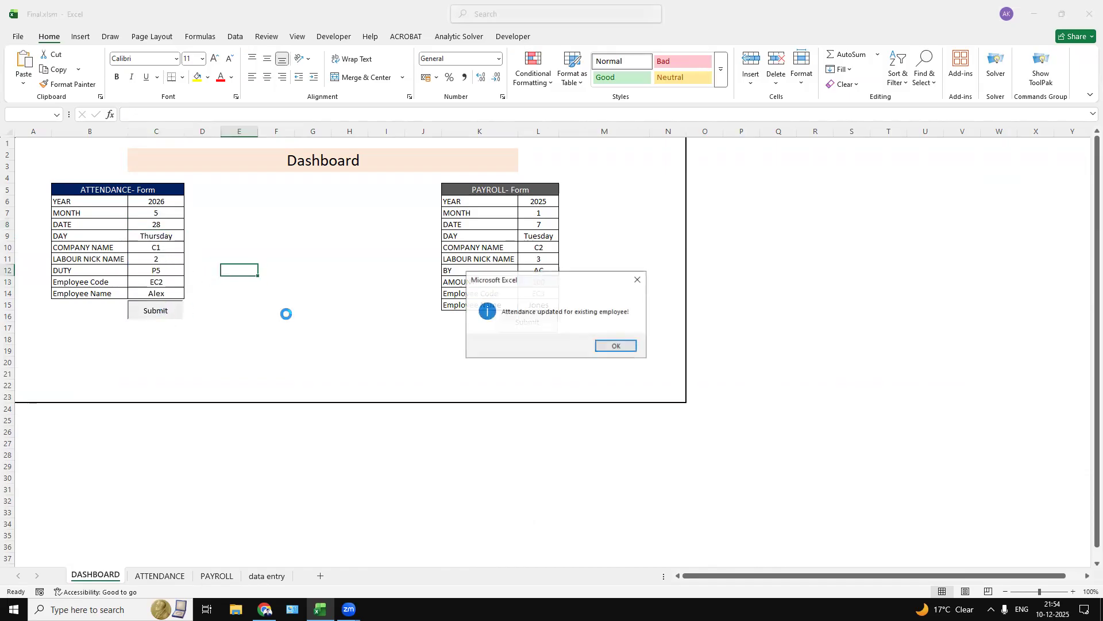
click(615, 346)
click(160, 575)
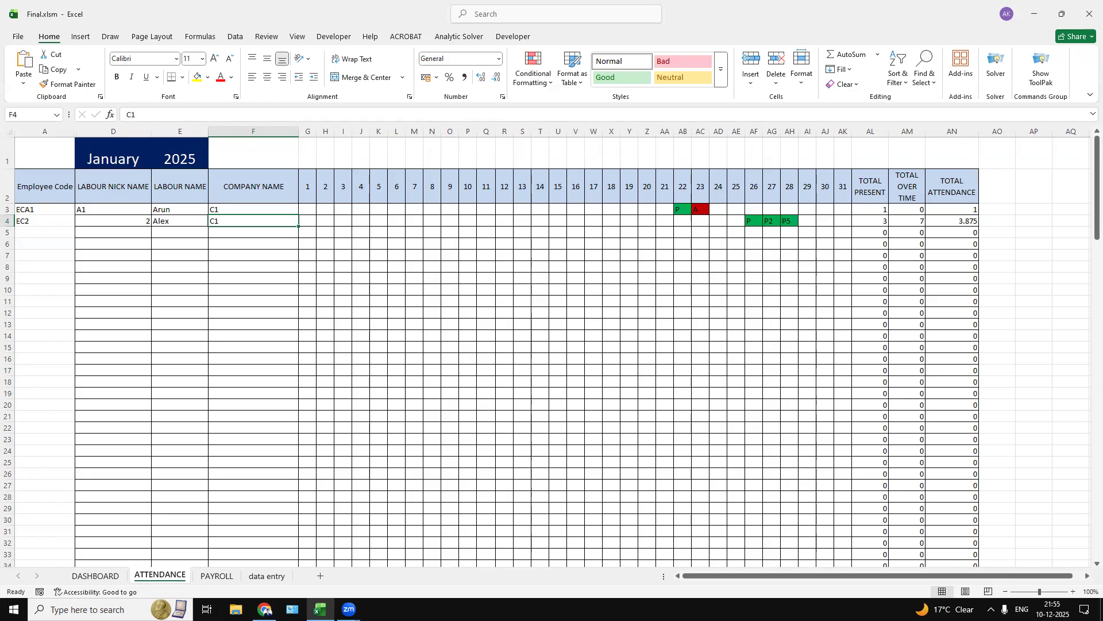
Step: Examine the payroll form on the DASHBOARD sheet and the layout of the PAYROLL sheet
click(112, 576)
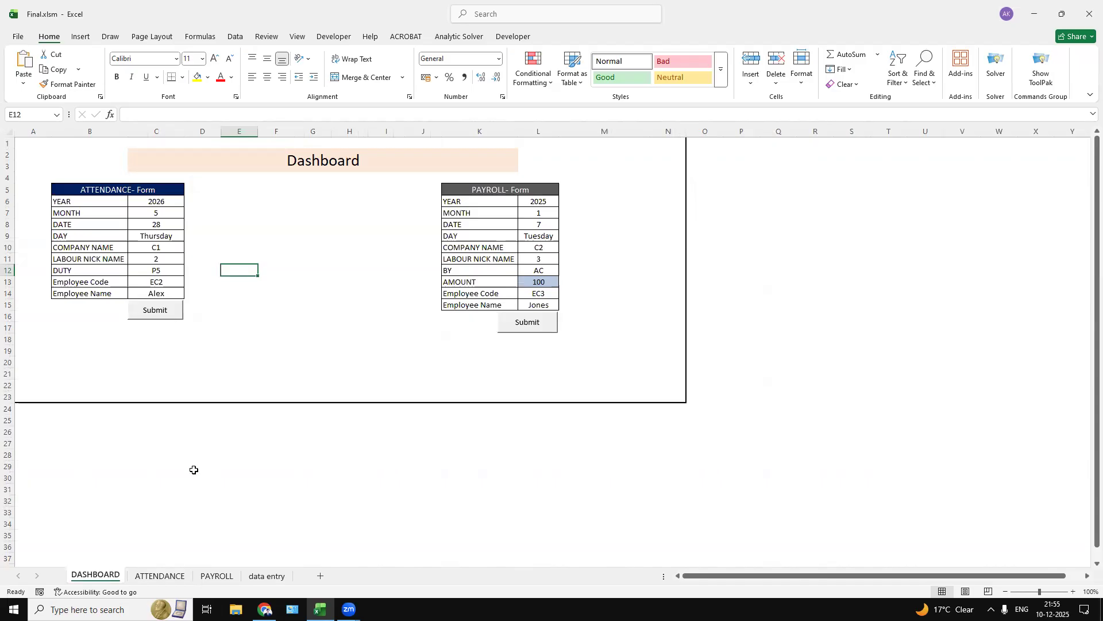
drag(446, 189, 480, 318)
click(401, 359)
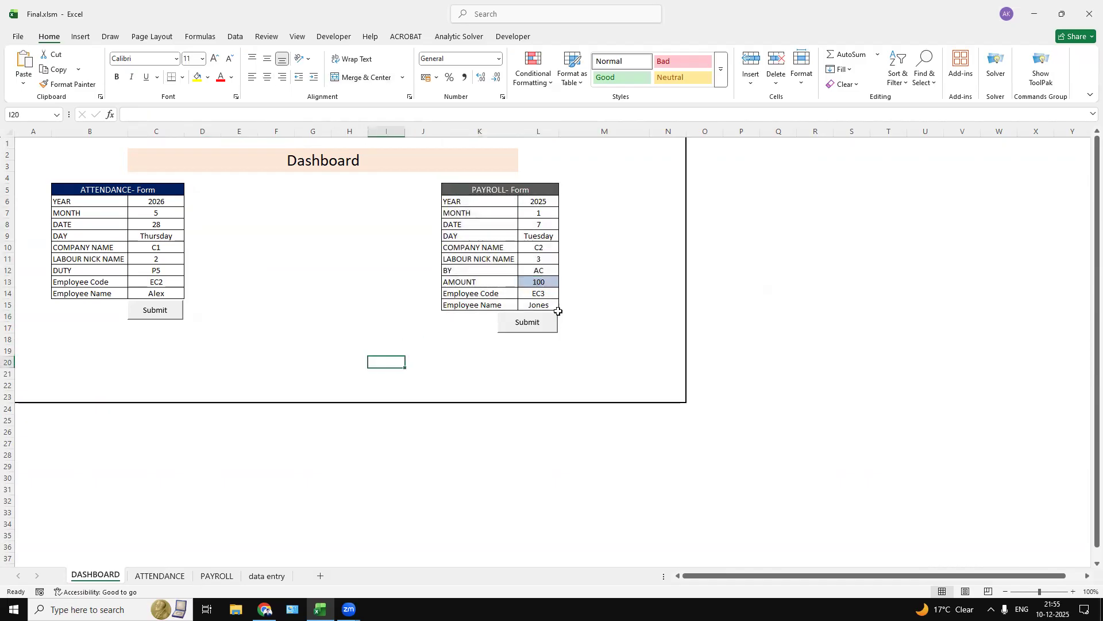
click(526, 332)
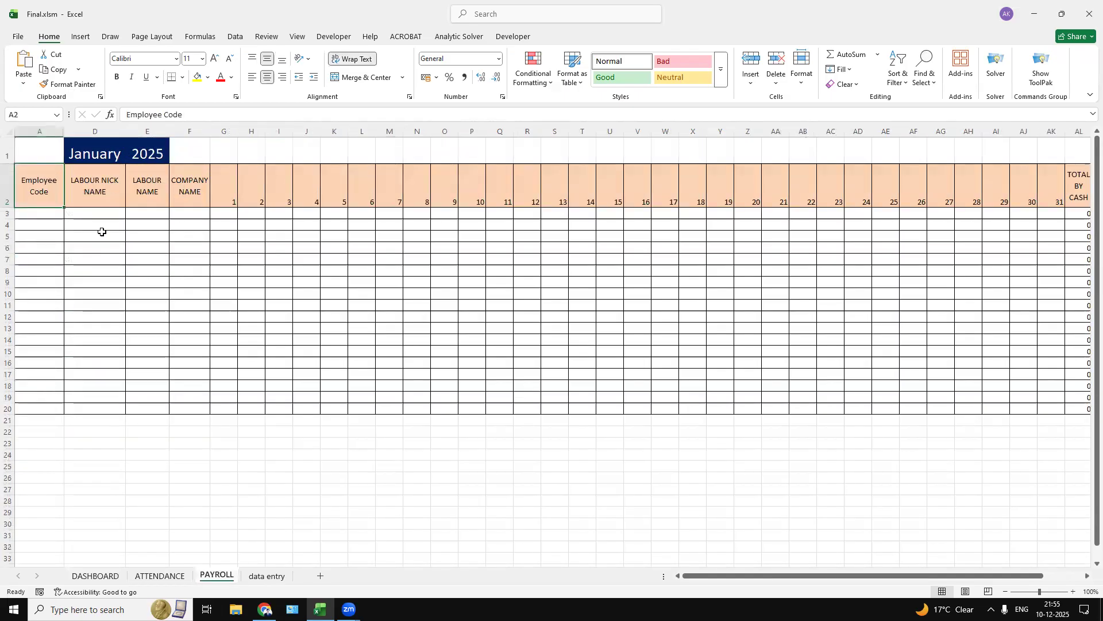
Step: Submit the payroll form from the DASHBOARD sheet and review the new row on the PAYROLL sheet
click(96, 575)
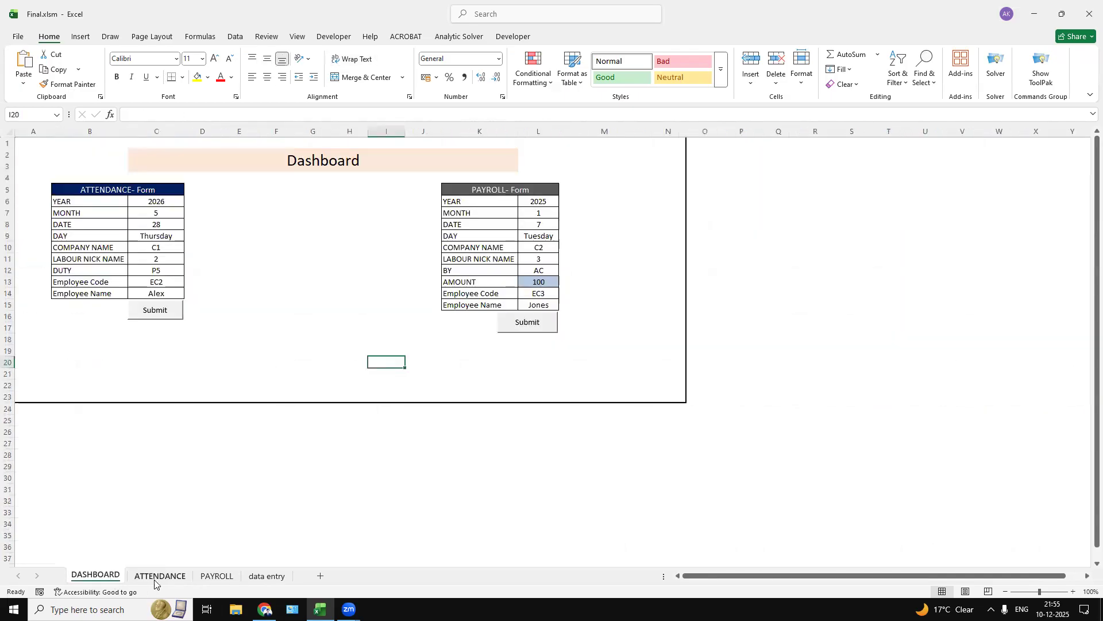
click(536, 323)
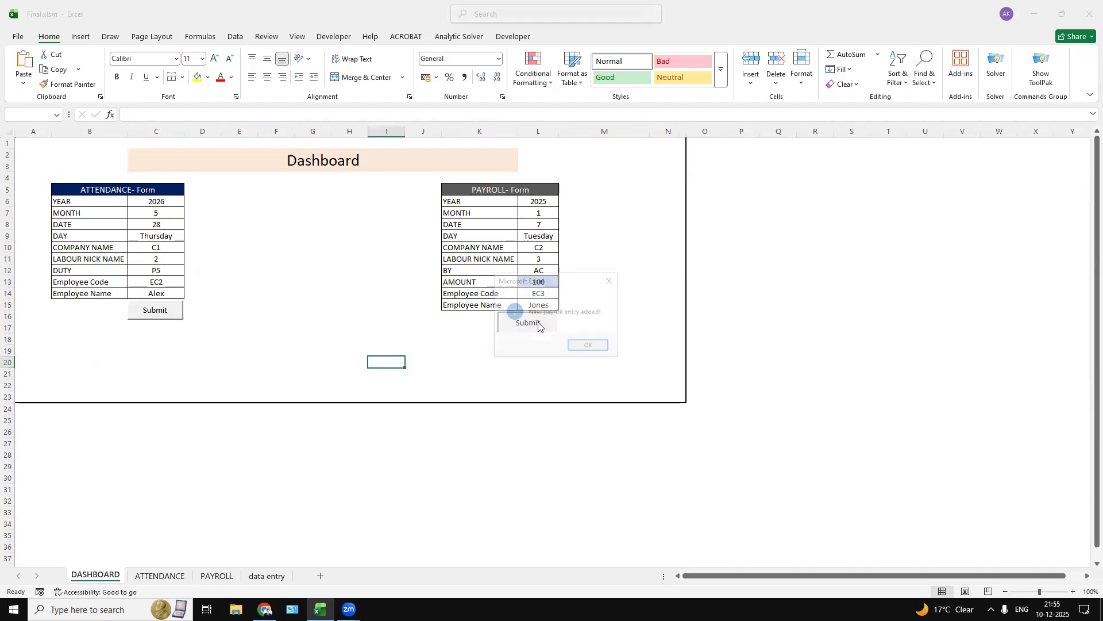
click(590, 347)
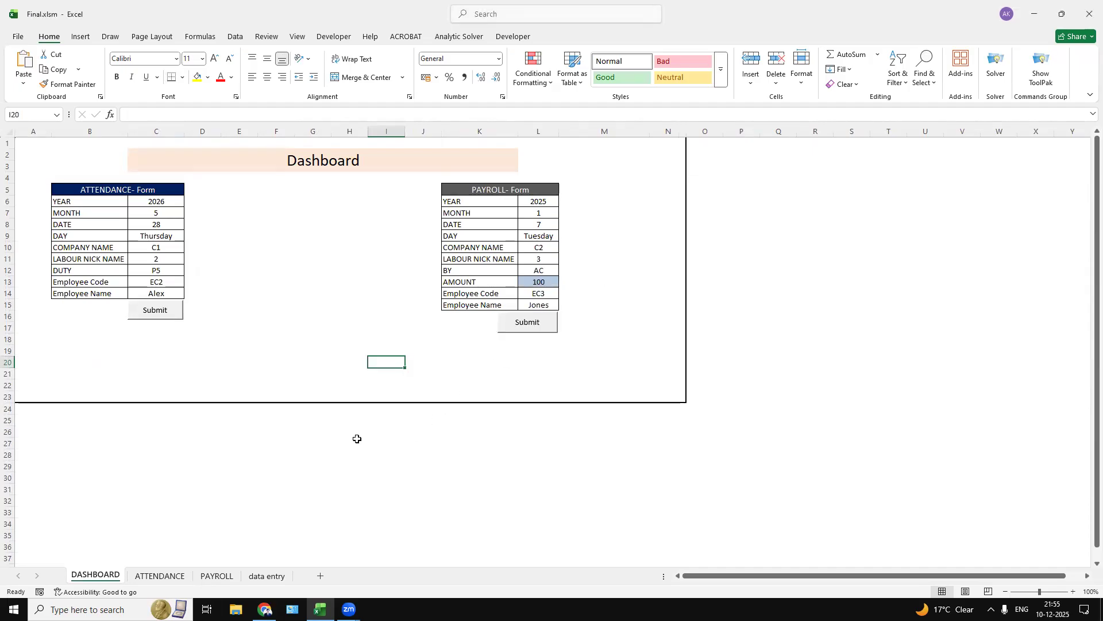
click(219, 578)
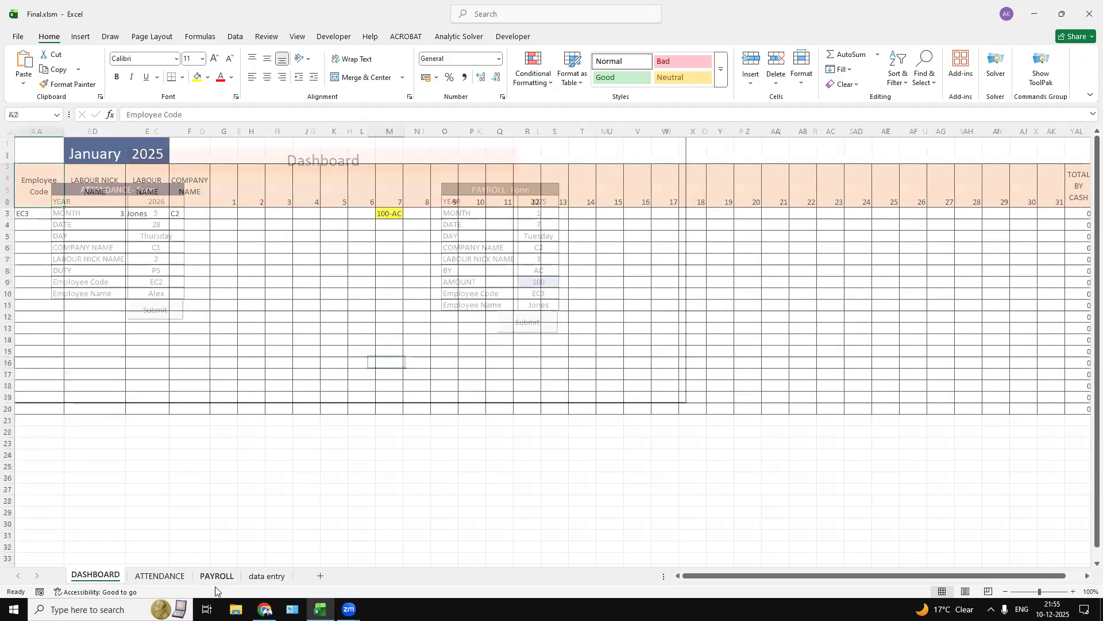
click(31, 214)
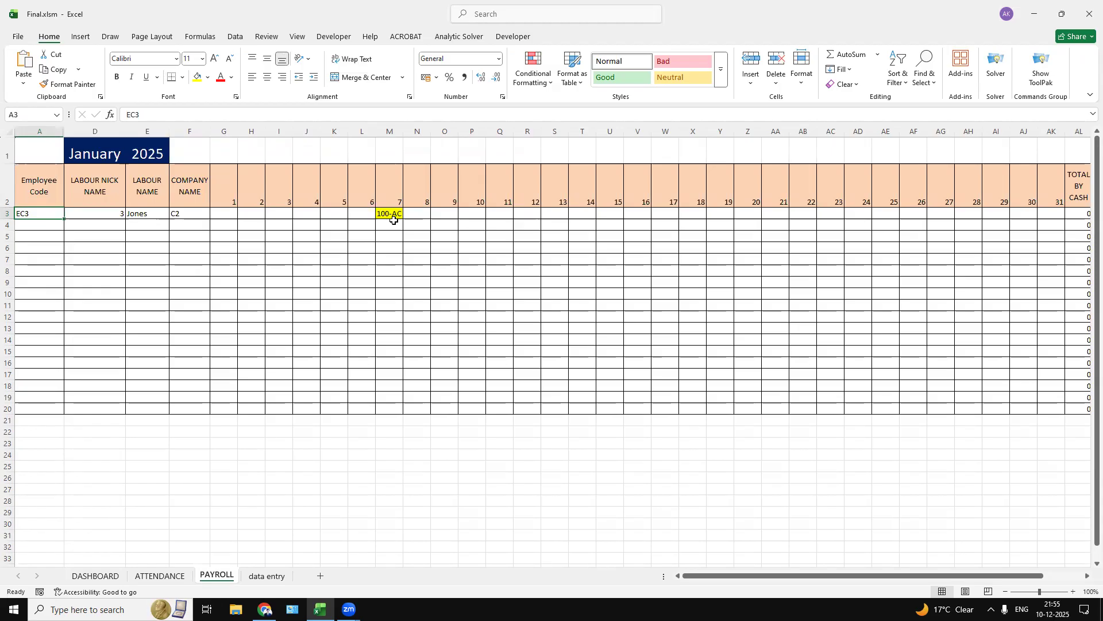
Step: Return to the DASHBOARD sheet, review the payment options and set the payroll form's BY field to CA
click(94, 575)
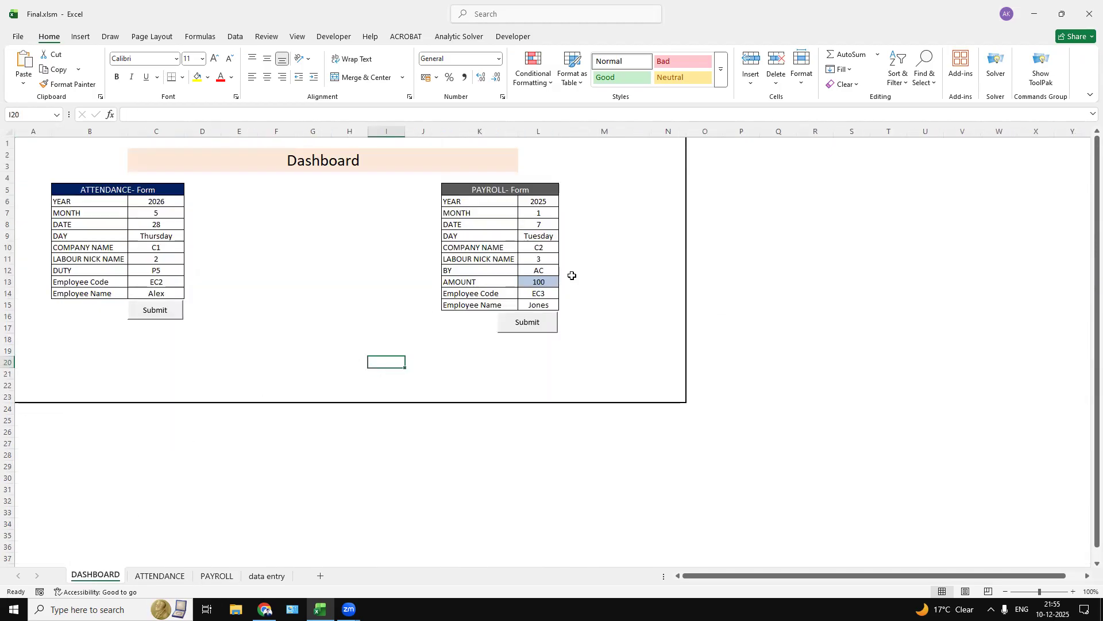
click(542, 282)
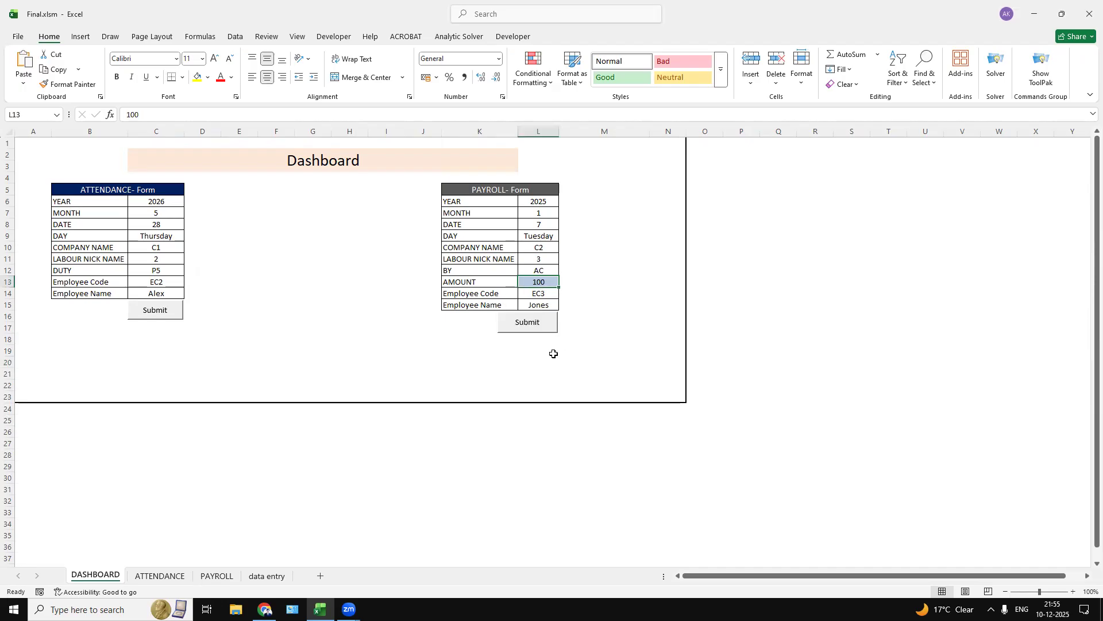
click(555, 272)
click(564, 271)
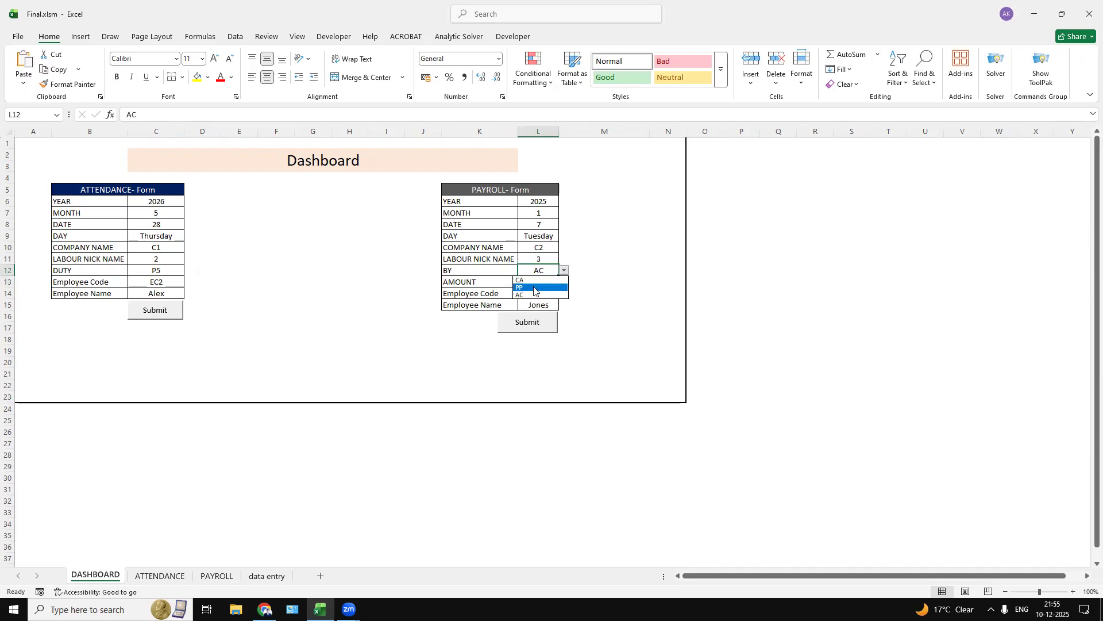
key(Escape)
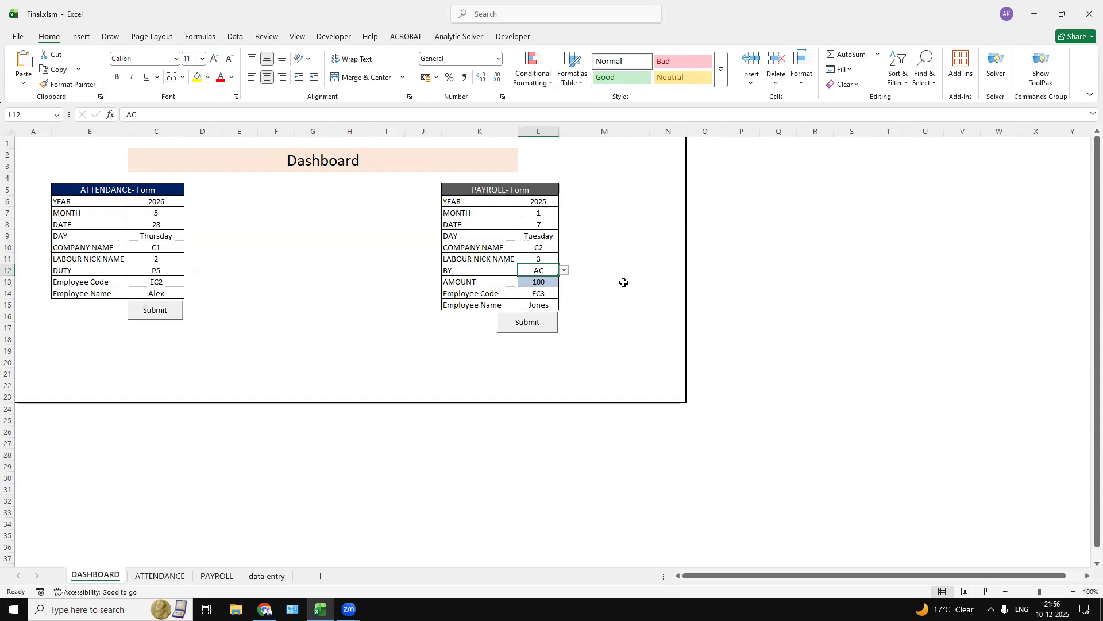
click(565, 270)
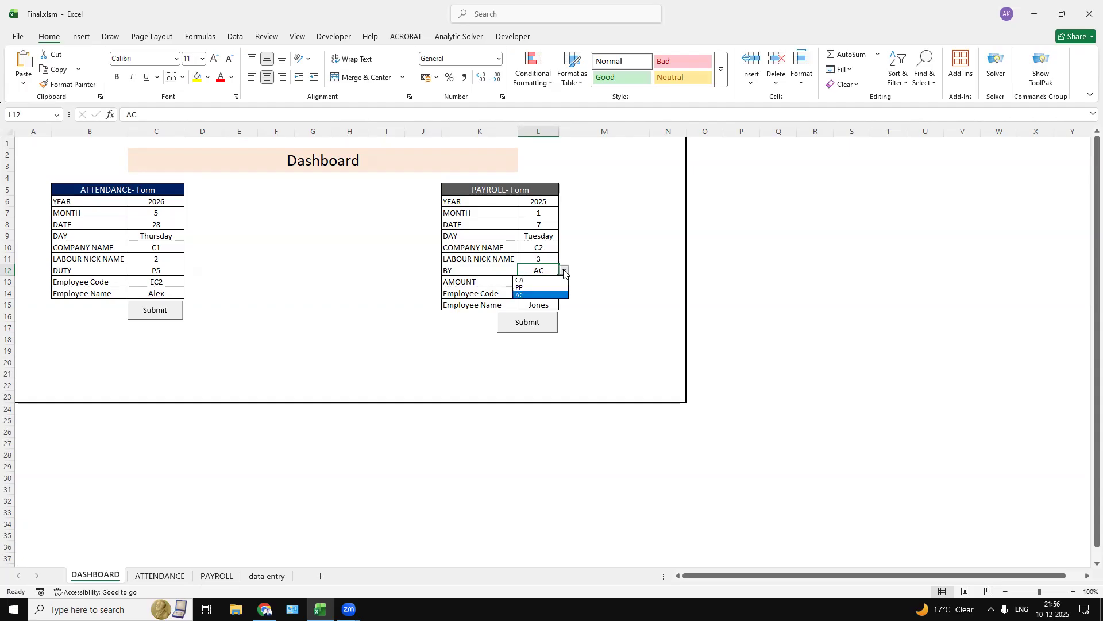
click(534, 279)
click(596, 280)
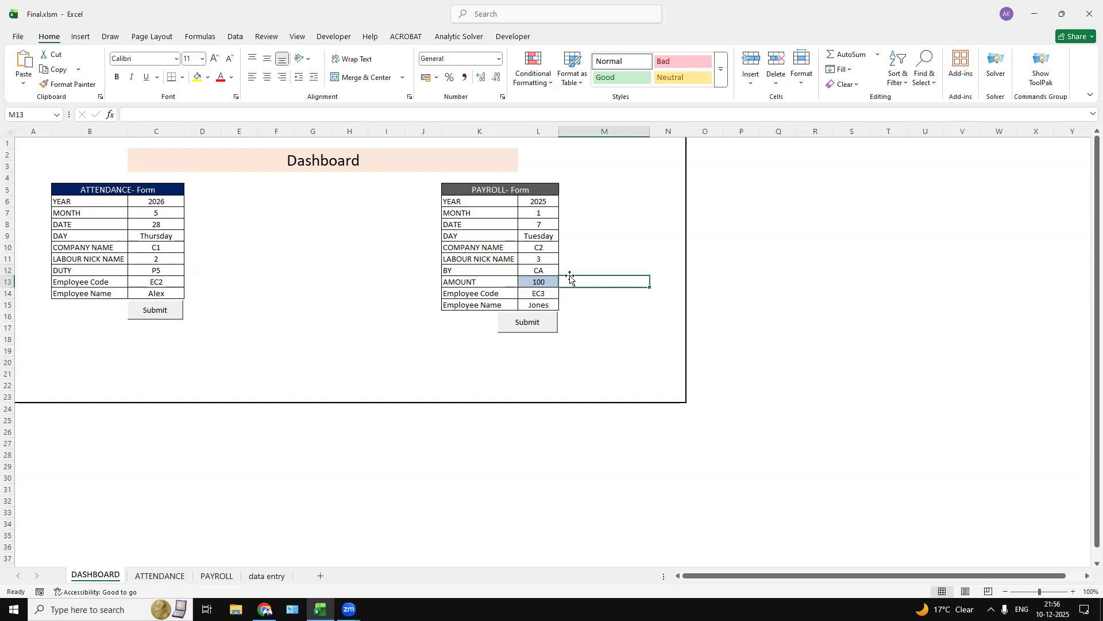
Step: Examine the date 7 payment and the total columns on the PAYROLL sheet, then return to the DASHBOARD sheet
click(216, 575)
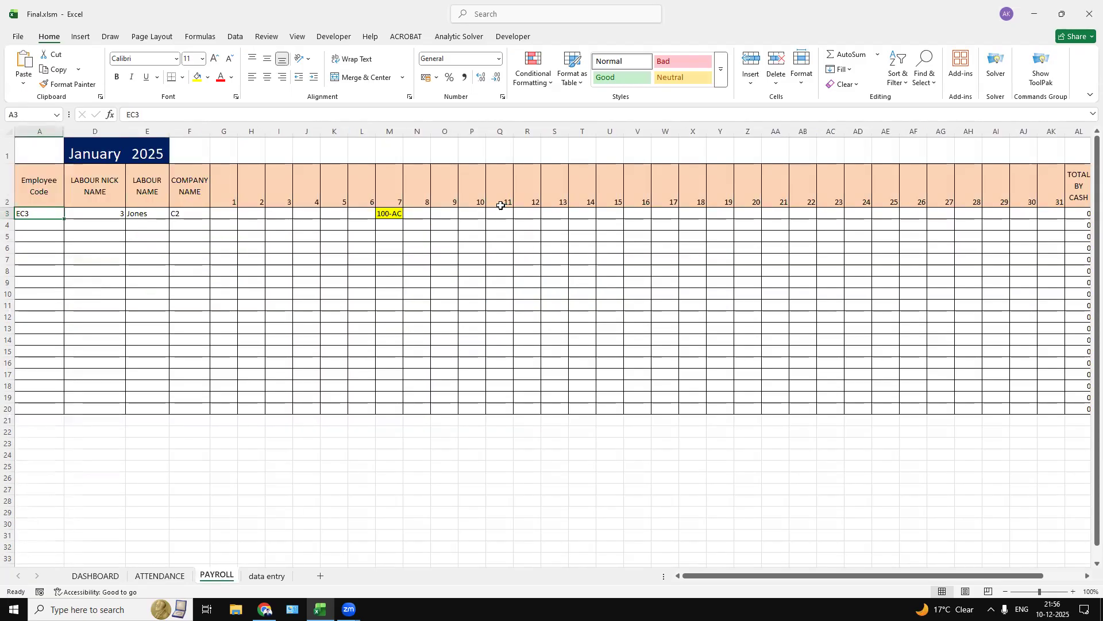
click(384, 213)
click(463, 216)
key(Right)
key(Right)
key(Right)
key(Right)
key(Right)
key(Right)
key(Right)
key(Right)
key(Right)
key(Right)
key(Right)
key(Right)
key(Right)
key(Right)
key(Right)
key(Right)
key(Right)
key(Right)
key(Right)
key(Right)
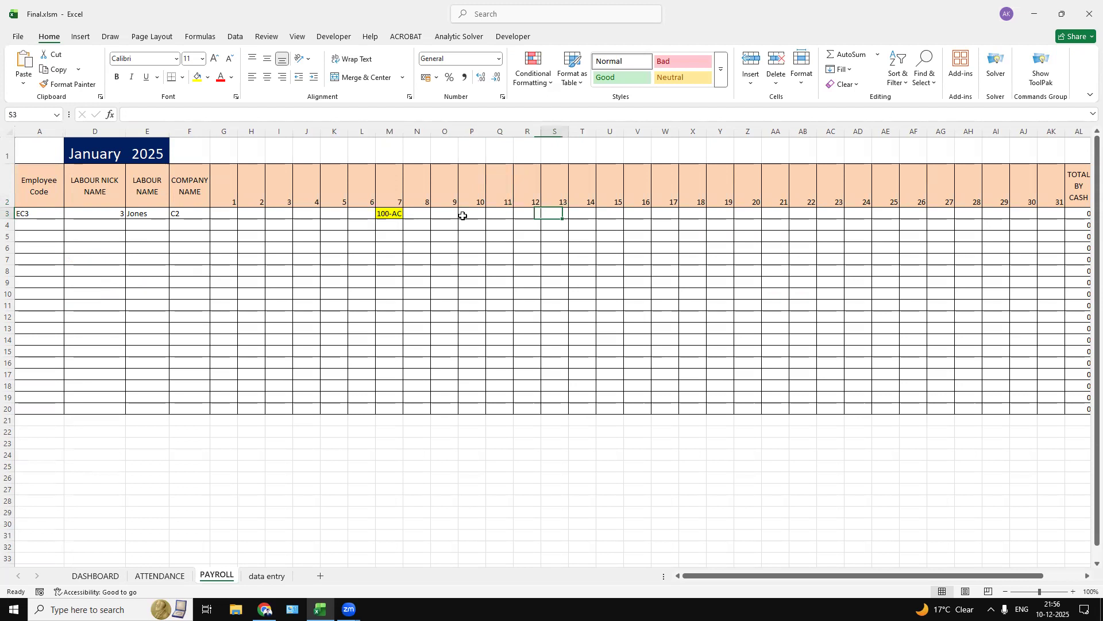
key(Right)
key(Right)
key(Right)
key(Right)
key(Left)
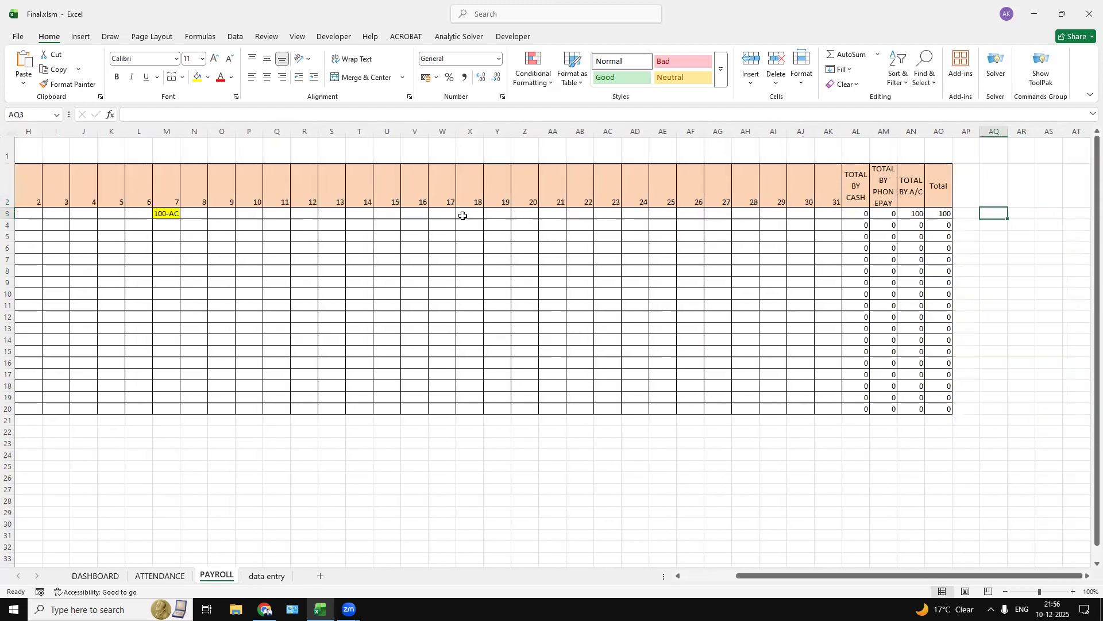
click(898, 205)
key(Right)
key(Right)
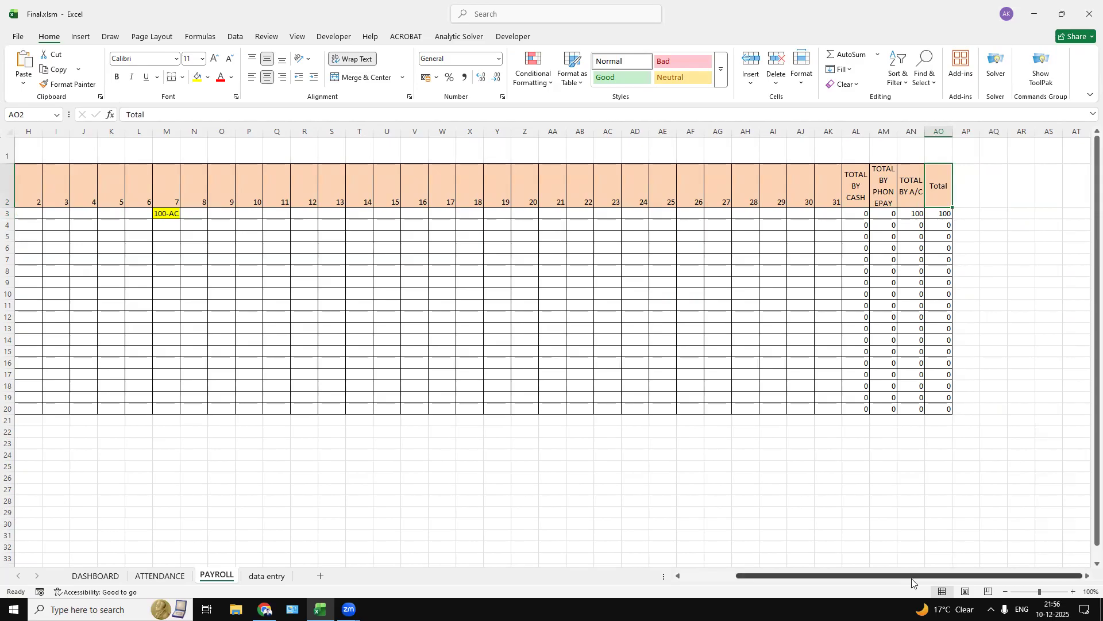
drag(909, 576, 271, 560)
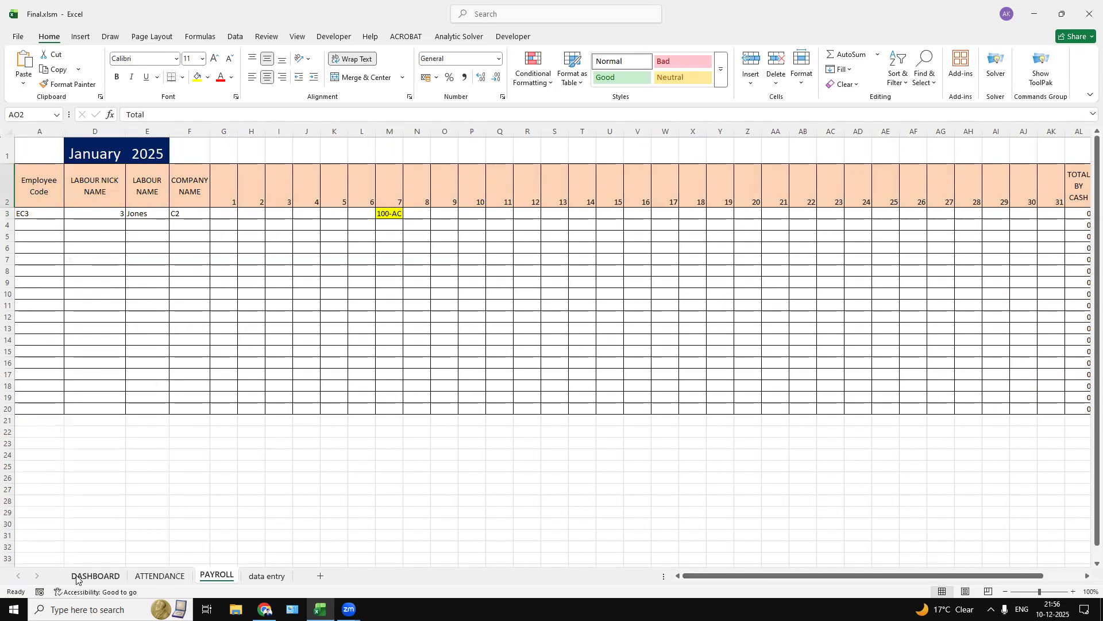
click(95, 575)
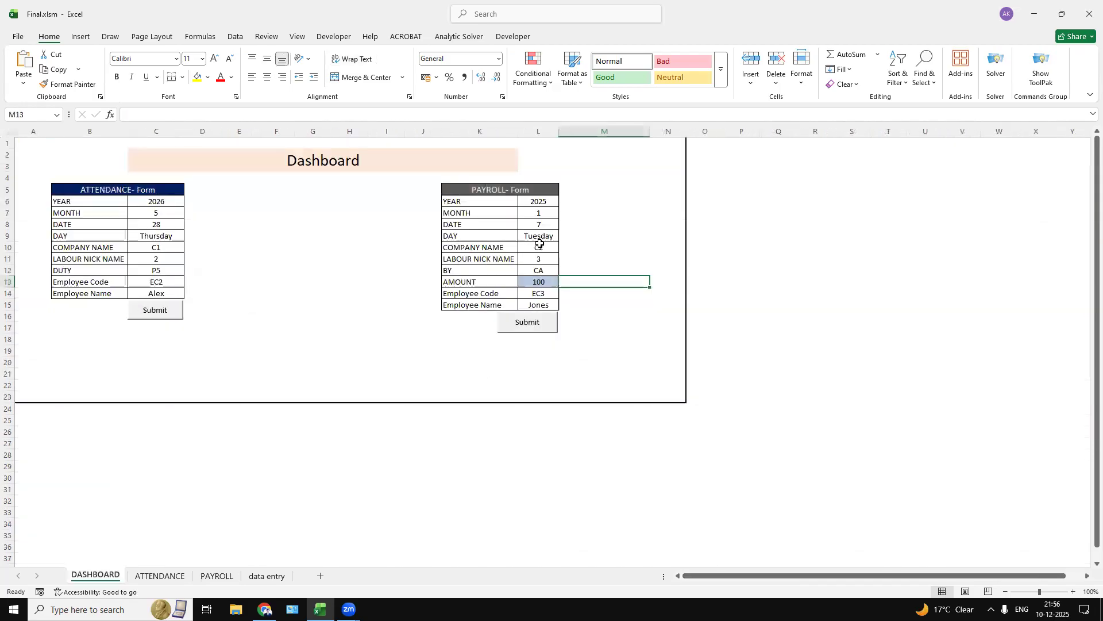
Step: Review the payroll form's BY options with CA selected, and check the existing payment on the PAYROLL sheet before returning to DASHBOARD
click(532, 269)
click(565, 270)
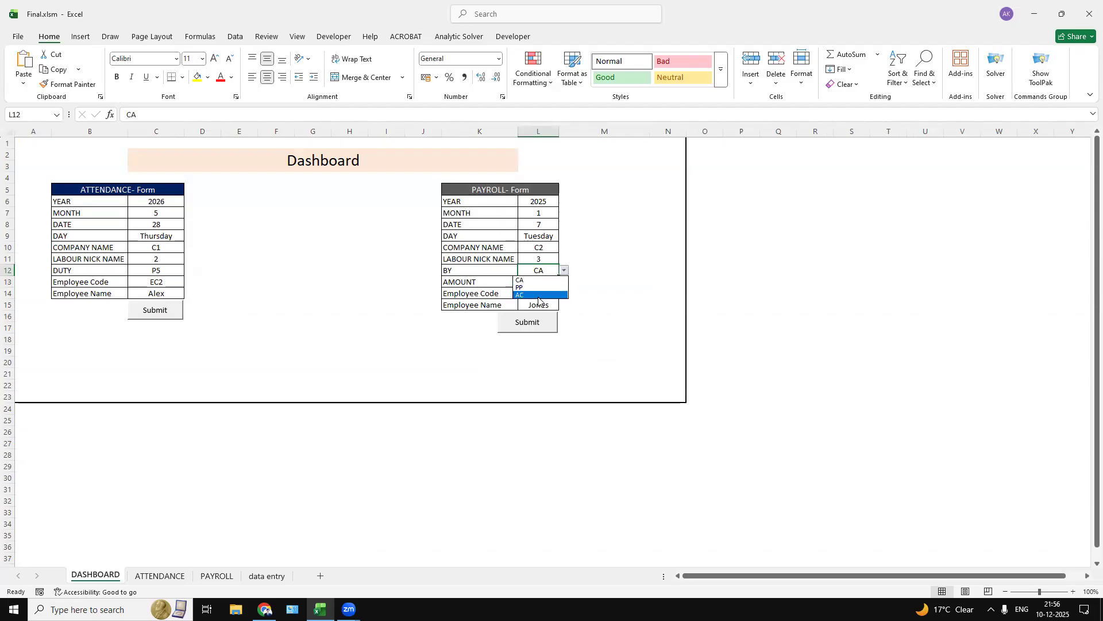
click(539, 280)
click(538, 281)
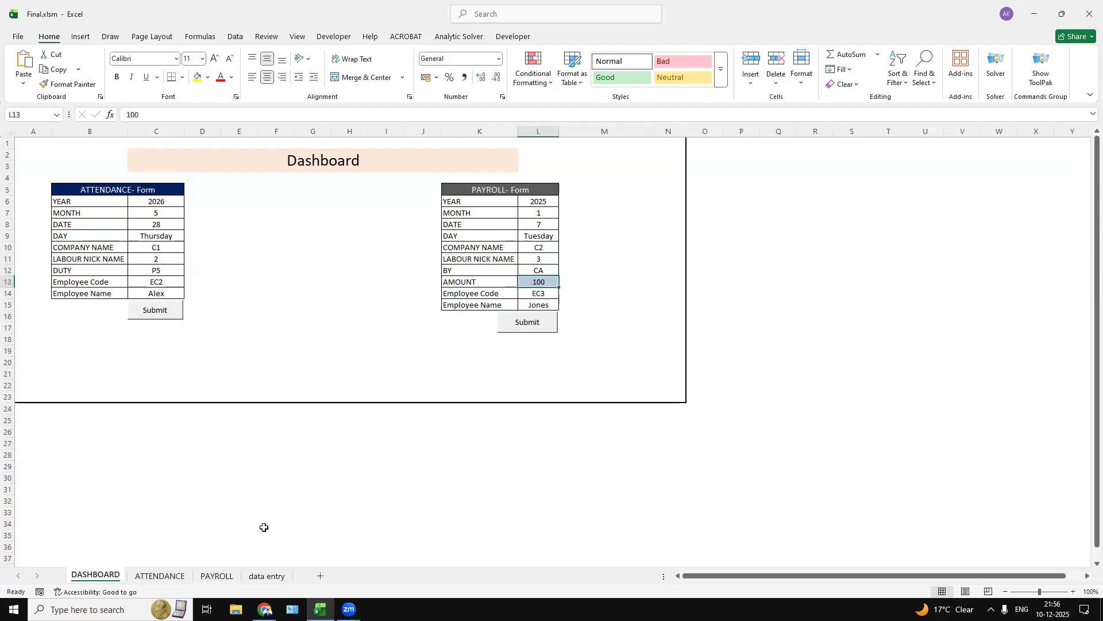
click(223, 577)
click(102, 576)
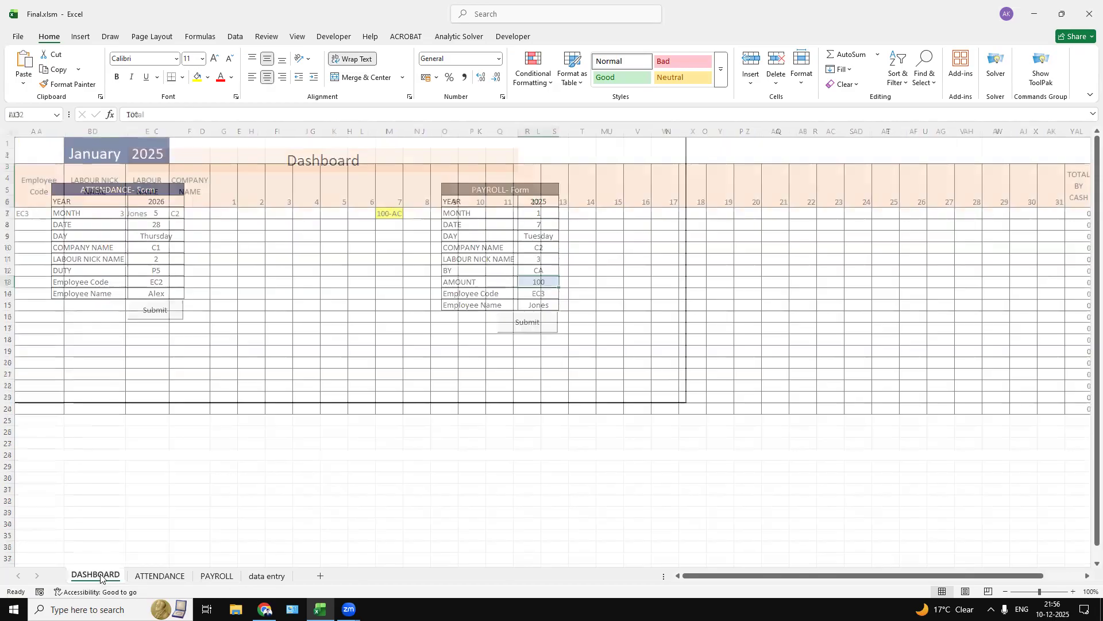
Step: Set the payroll form's DATE to 10 on the DASHBOARD sheet
click(543, 224)
click(564, 224)
click(531, 257)
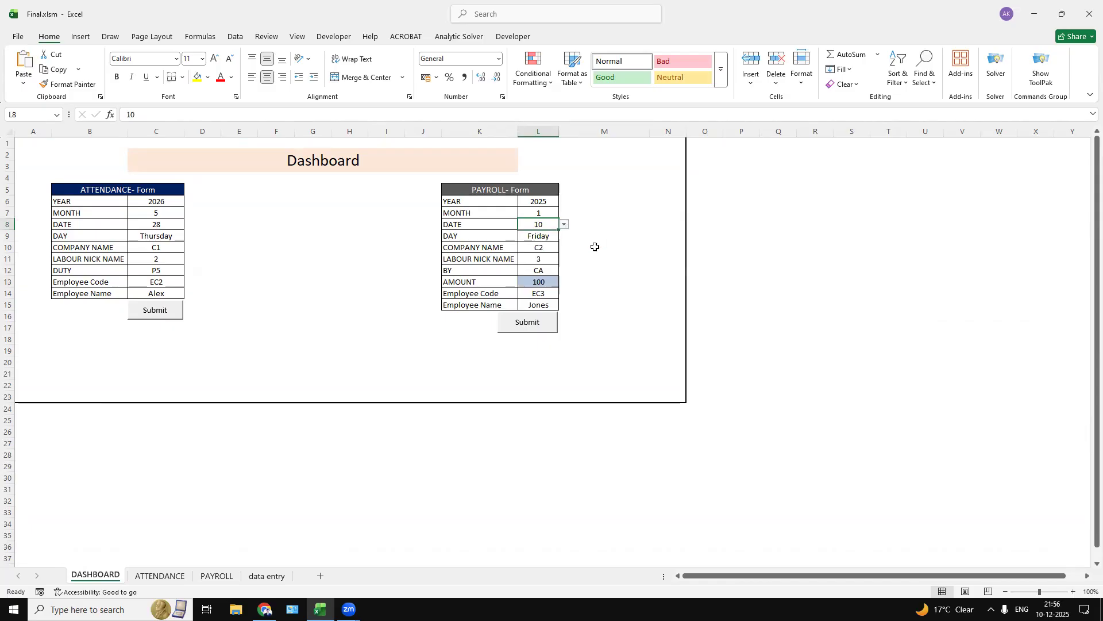
click(594, 247)
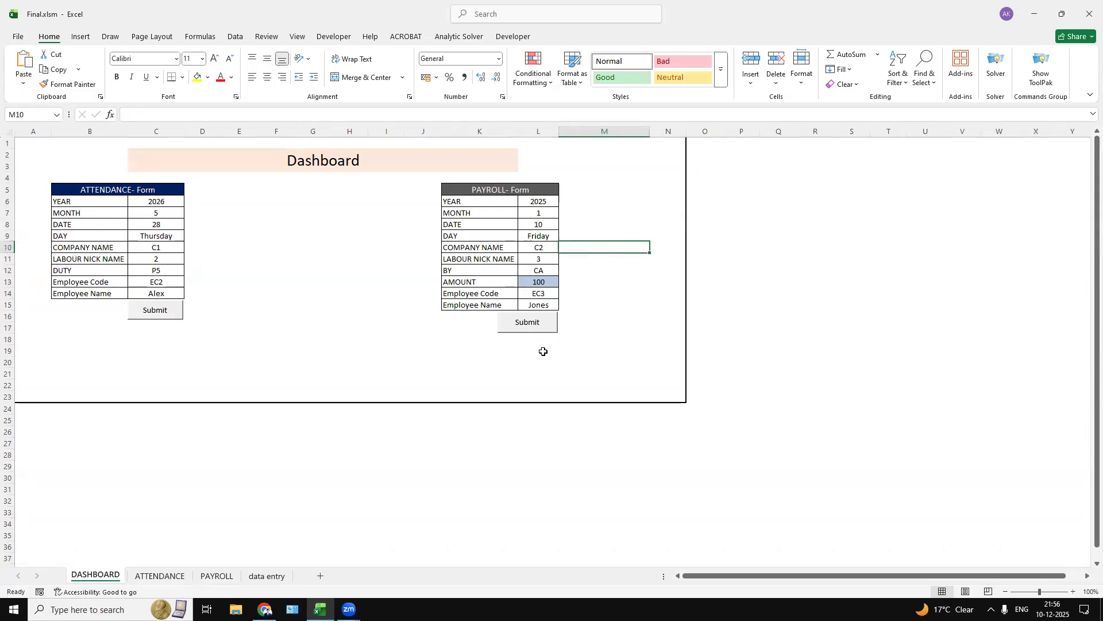
Step: Set the payroll form's AMOUNT to 1000 and submit the payment
click(539, 285)
text(1000)
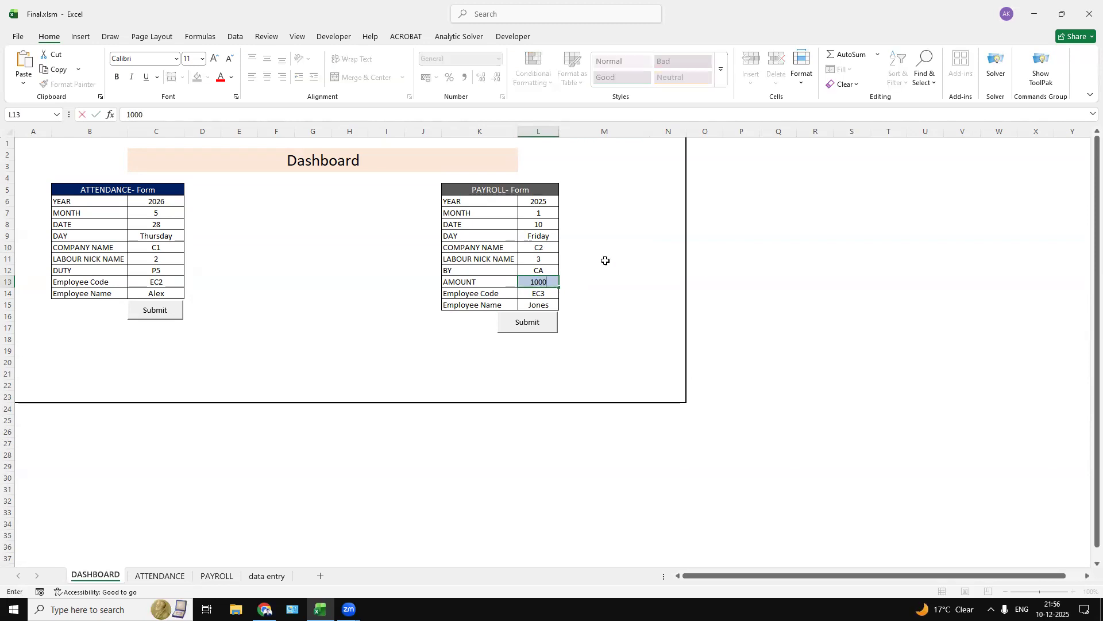
click(633, 307)
click(519, 323)
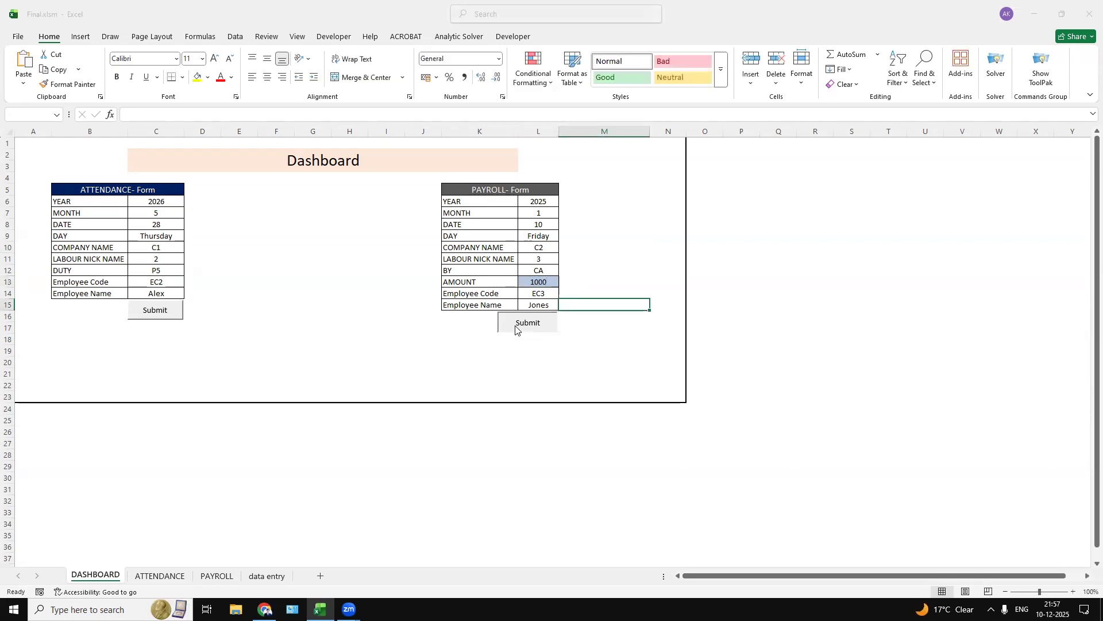
click(601, 345)
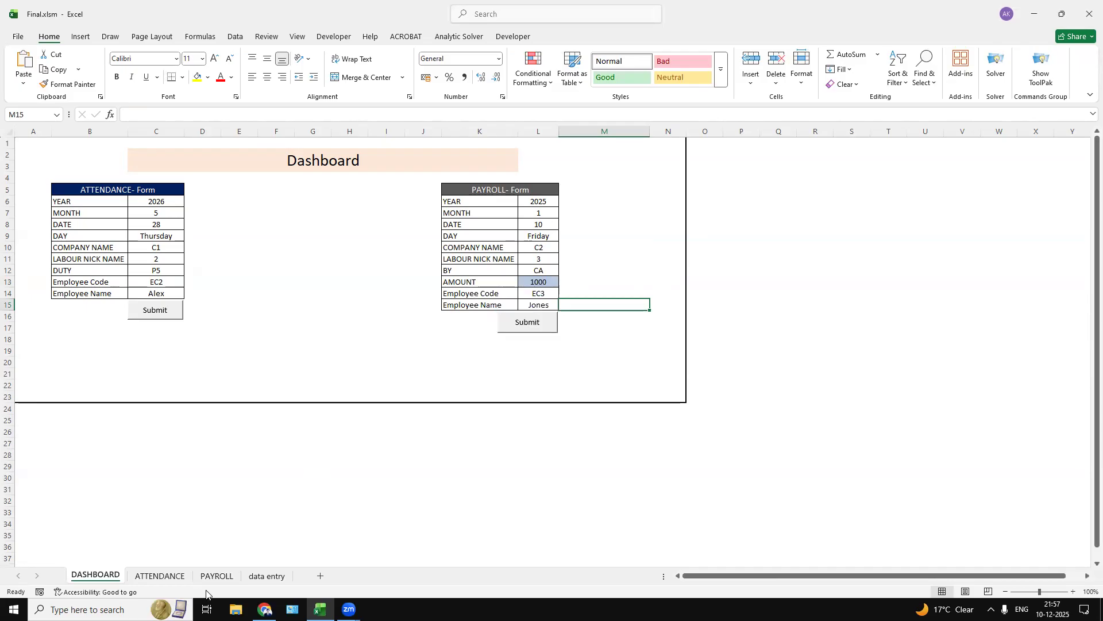
Step: Autofit the date 10 column on the PAYROLL sheet and examine the payment total columns, returning to the DASHBOARD sheet
click(217, 575)
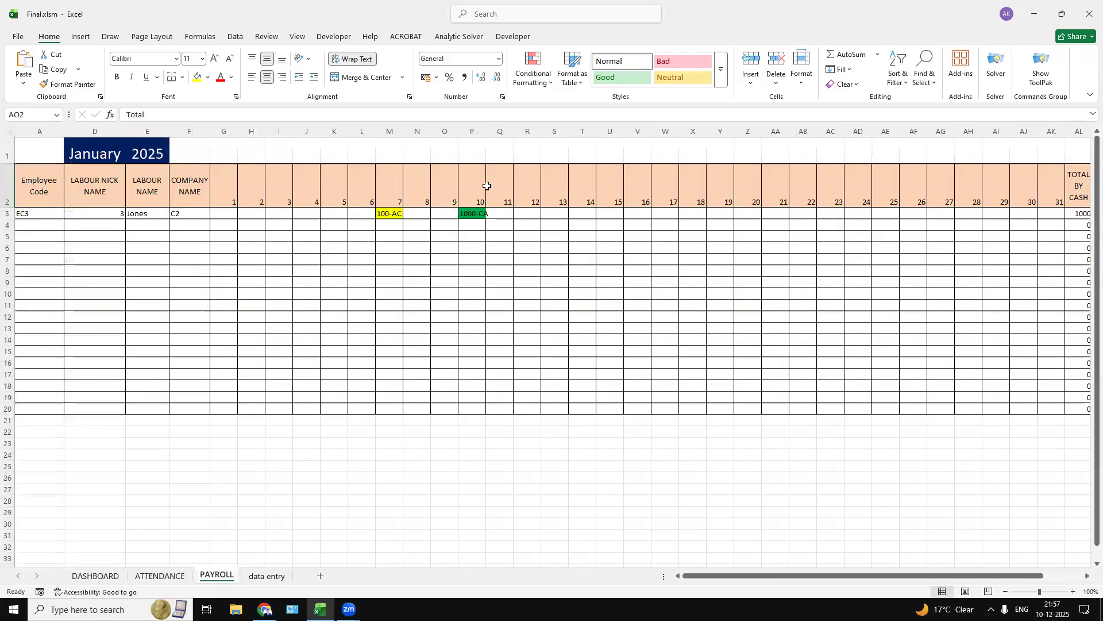
double_click(486, 131)
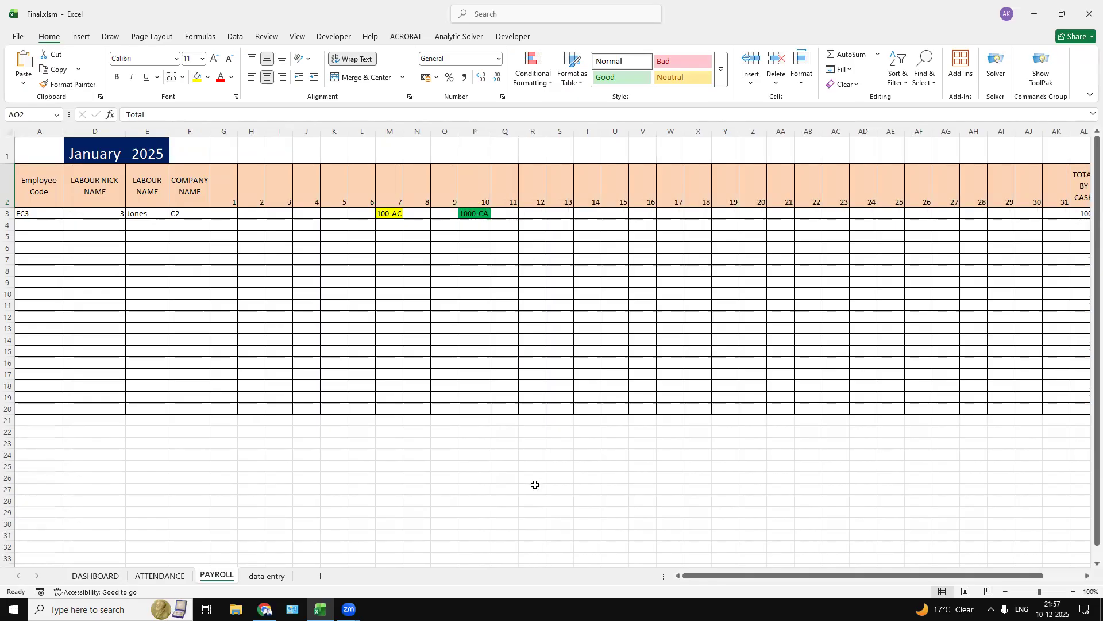
drag(778, 576, 906, 572)
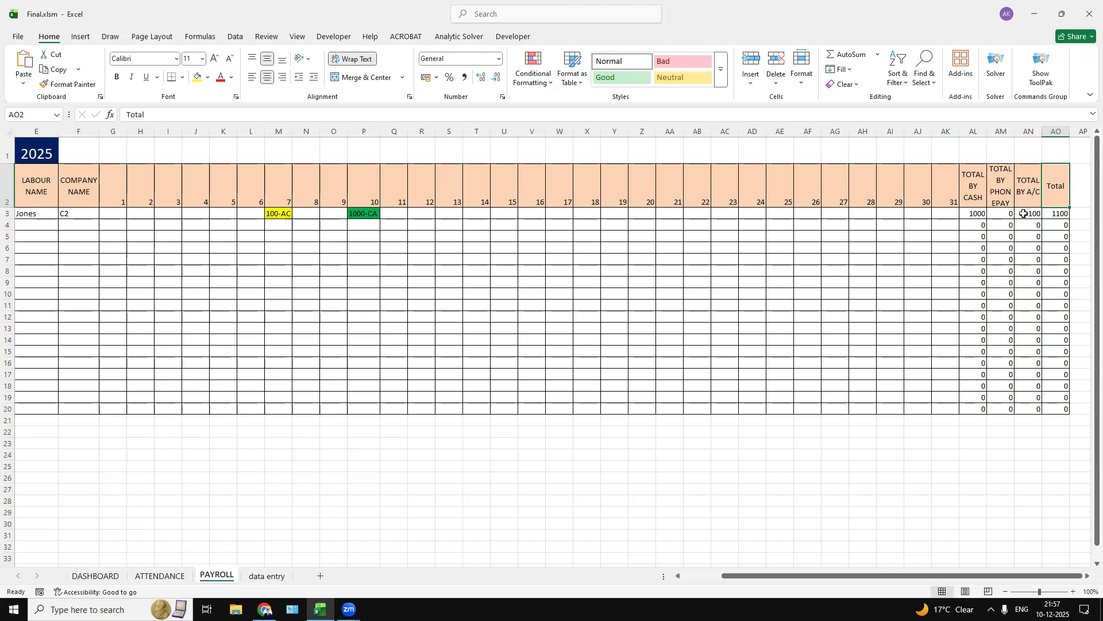
click(96, 575)
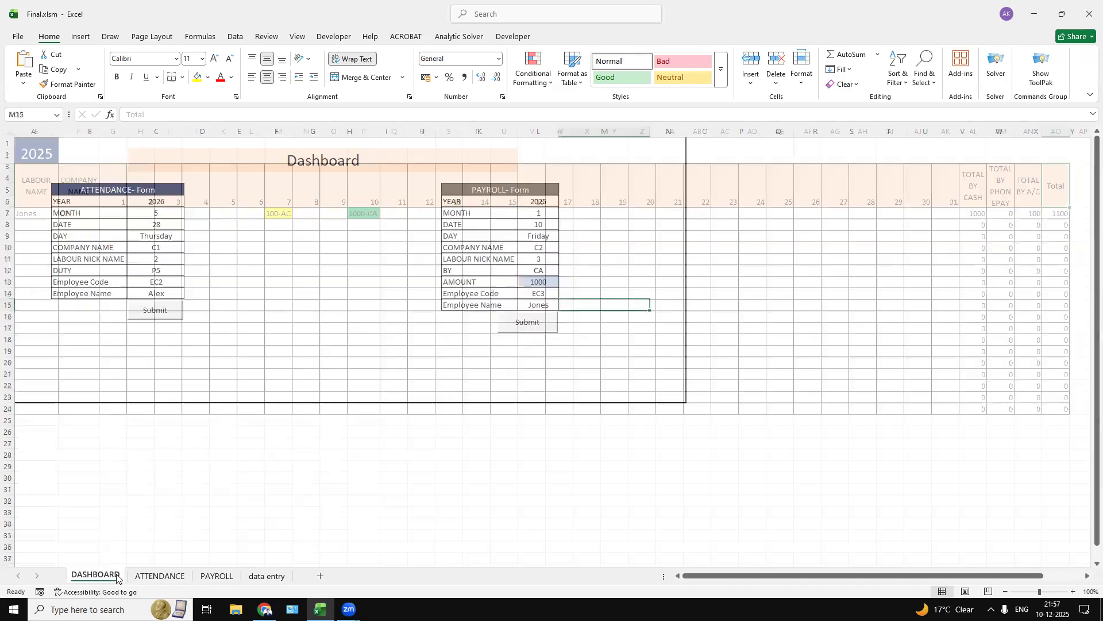
click(305, 476)
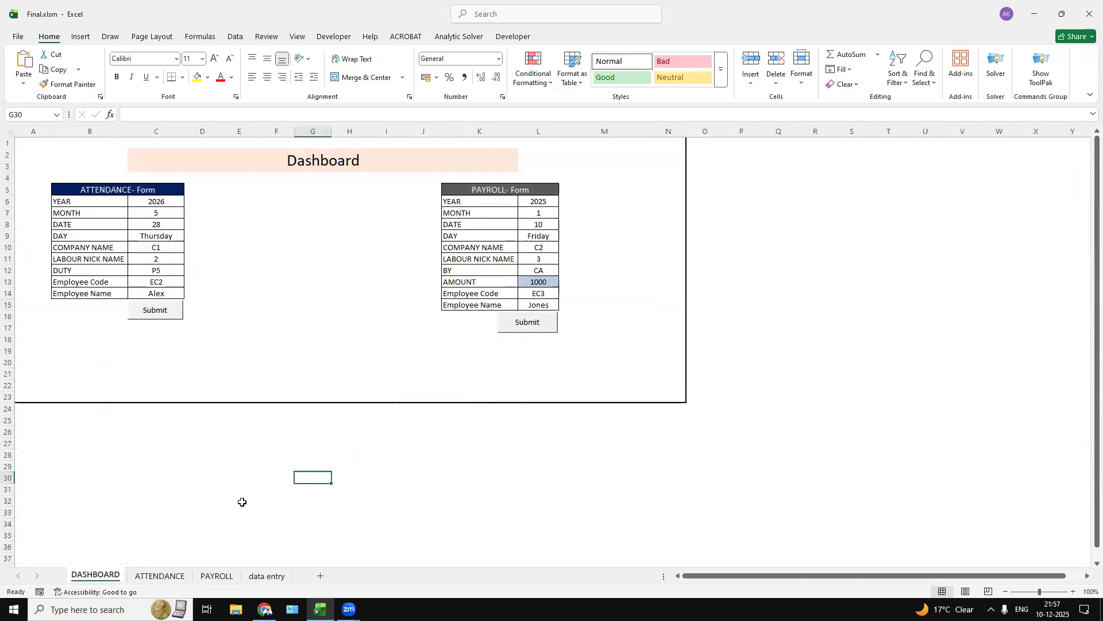